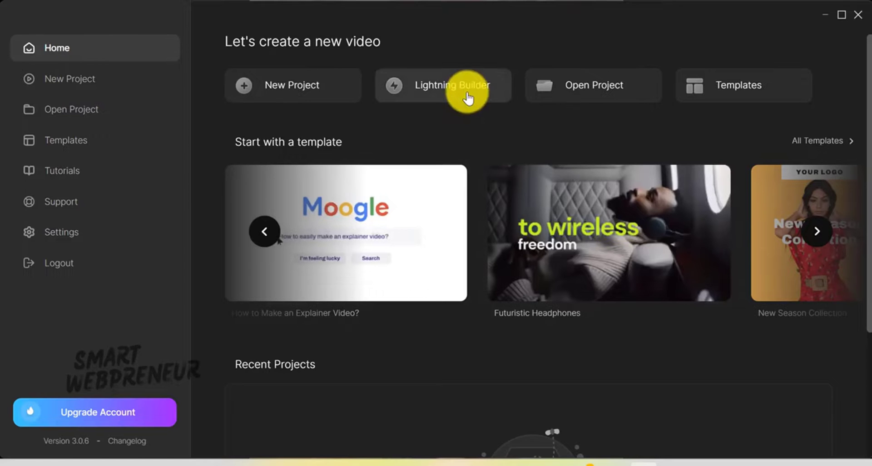
- Start a Lightning Builder video and pick its aspect ratio to reach the style-choice step
{"action": "left_click", "coordinate": [467, 94]}
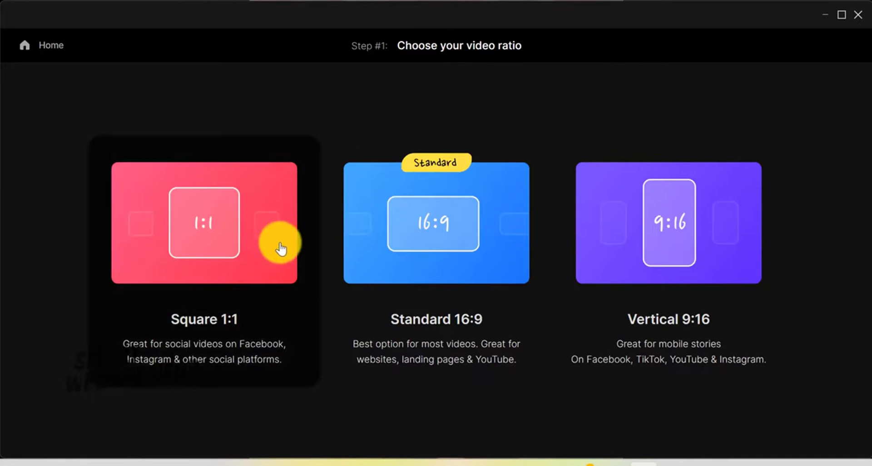
{"action": "left_click", "coordinate": [670, 268]}
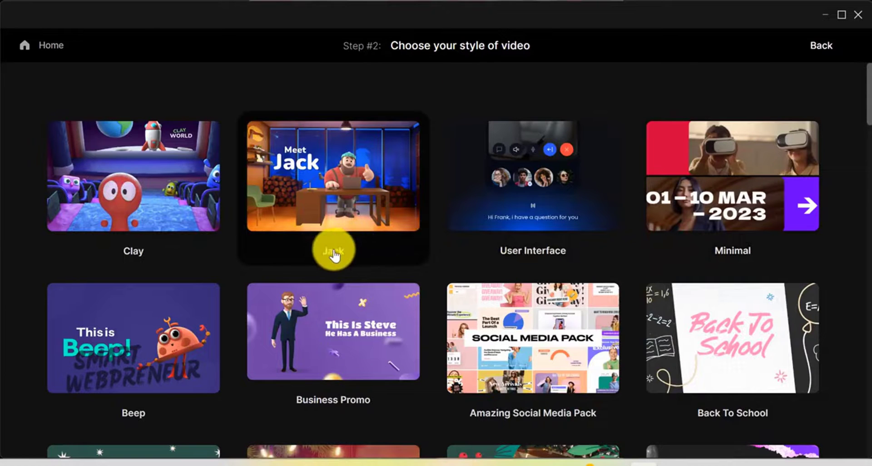
{"action": "scroll", "coordinate": [405, 308], "scroll_direction": "down", "scroll_amount": 3}
- Play the Vyond homepage promo video and skip ahead in it
{"action": "scroll", "coordinate": [413, 292], "scroll_direction": "up", "scroll_amount": 3}
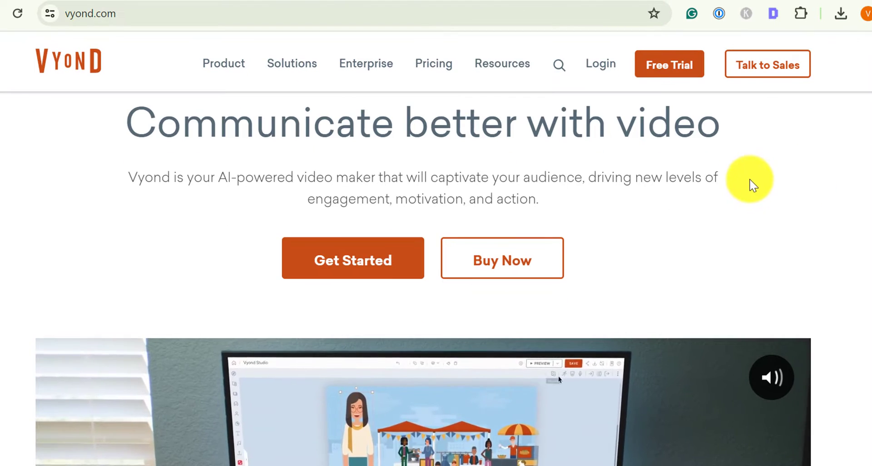
{"action": "scroll", "coordinate": [751, 182], "scroll_direction": "down", "scroll_amount": 4}
{"action": "scroll", "coordinate": [750, 182], "scroll_direction": "down", "scroll_amount": 3}
{"action": "left_click", "coordinate": [445, 266]}
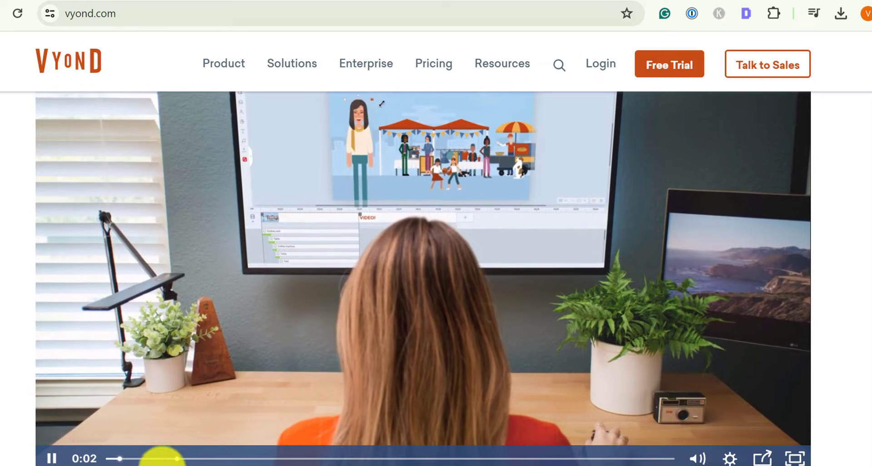
{"action": "left_click", "coordinate": [146, 458]}
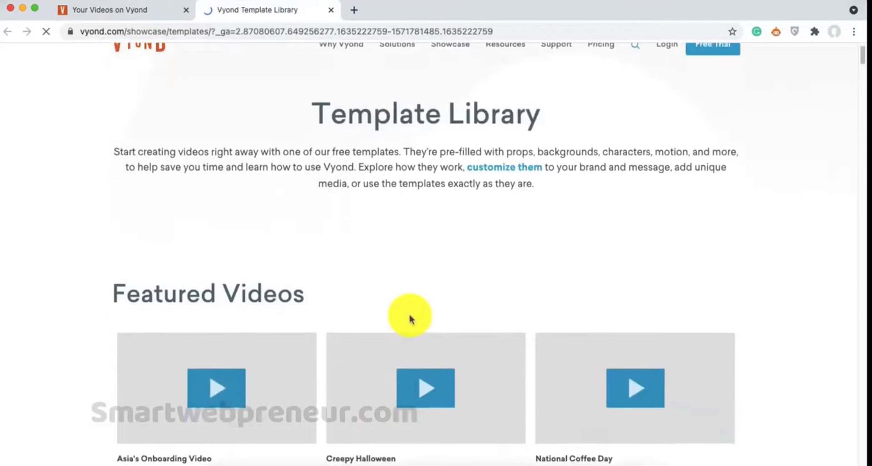
- Scroll through the video templates in Vyond's Template Library
{"action": "scroll", "coordinate": [409, 318], "scroll_direction": "down", "scroll_amount": 5}
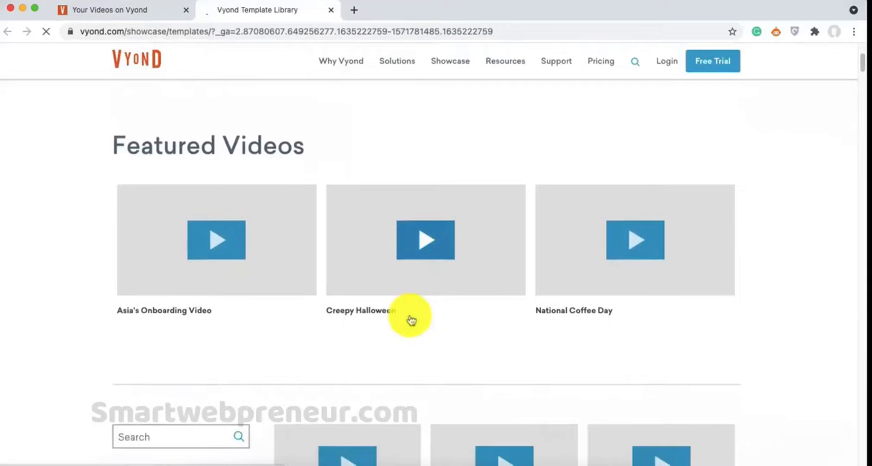
{"action": "scroll", "coordinate": [239, 331], "scroll_direction": "down", "scroll_amount": 2}
{"action": "scroll", "coordinate": [239, 330], "scroll_direction": "down", "scroll_amount": 1}
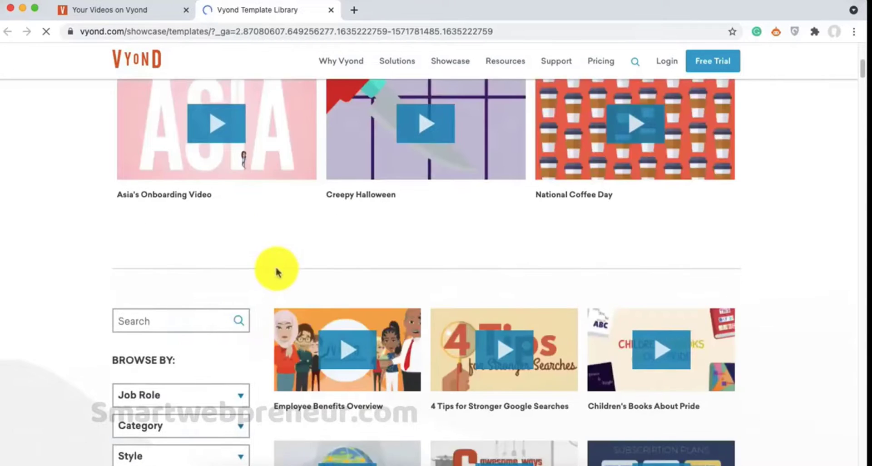
{"action": "scroll", "coordinate": [276, 272], "scroll_direction": "up", "scroll_amount": 2}
{"action": "scroll", "coordinate": [277, 272], "scroll_direction": "down", "scroll_amount": 1}
{"action": "scroll", "coordinate": [277, 272], "scroll_direction": "down", "scroll_amount": 2}
{"action": "scroll", "coordinate": [278, 273], "scroll_direction": "down", "scroll_amount": 3}
{"action": "scroll", "coordinate": [278, 273], "scroll_direction": "down", "scroll_amount": 2}
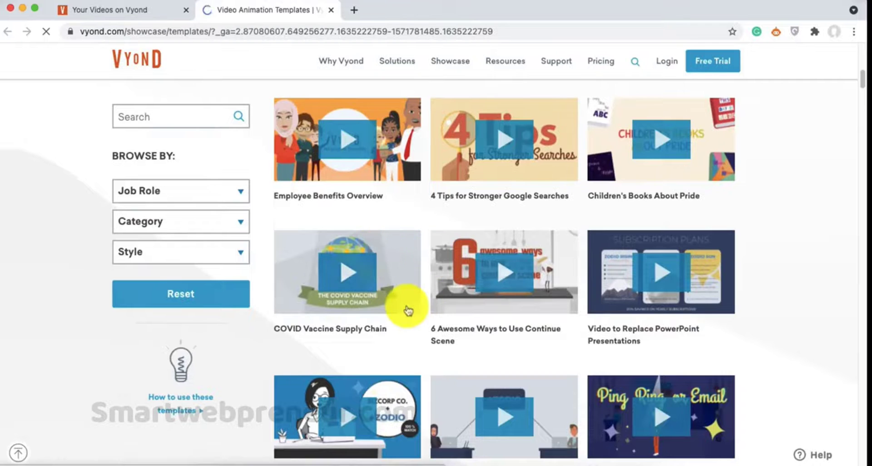
{"action": "scroll", "coordinate": [408, 311], "scroll_direction": "down", "scroll_amount": 2}
{"action": "scroll", "coordinate": [403, 298], "scroll_direction": "down", "scroll_amount": 1}
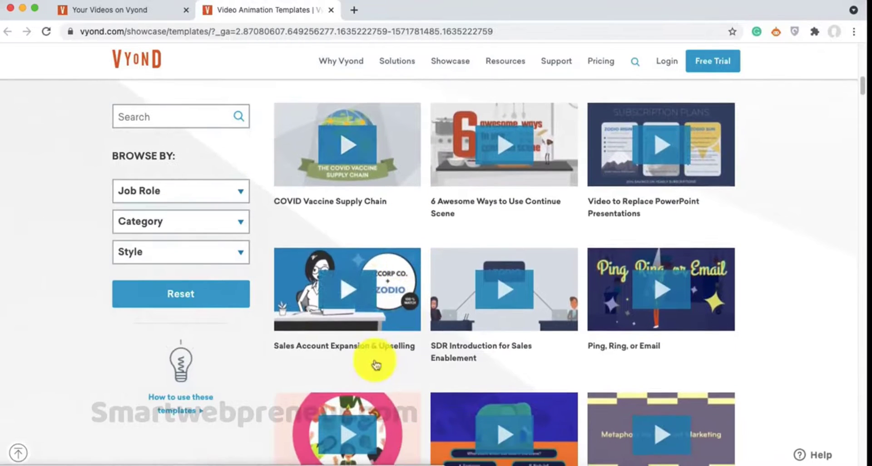
{"action": "scroll", "coordinate": [389, 354], "scroll_direction": "down", "scroll_amount": 2}
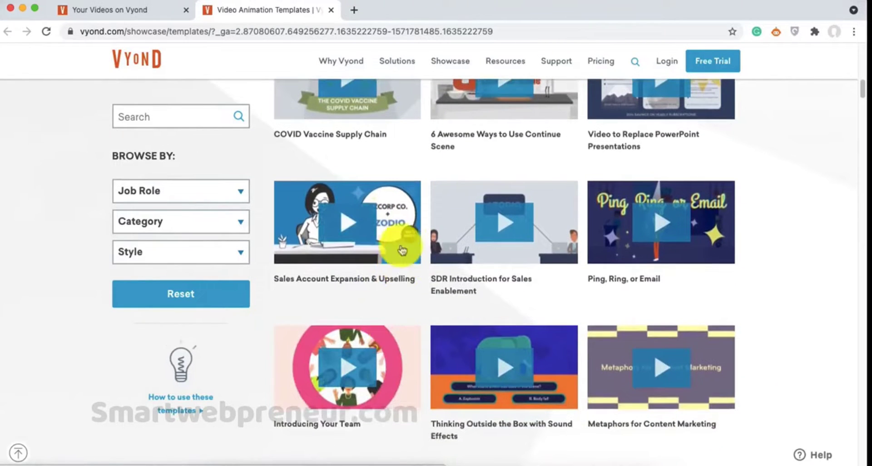
{"action": "scroll", "coordinate": [398, 262], "scroll_direction": "down", "scroll_amount": 1}
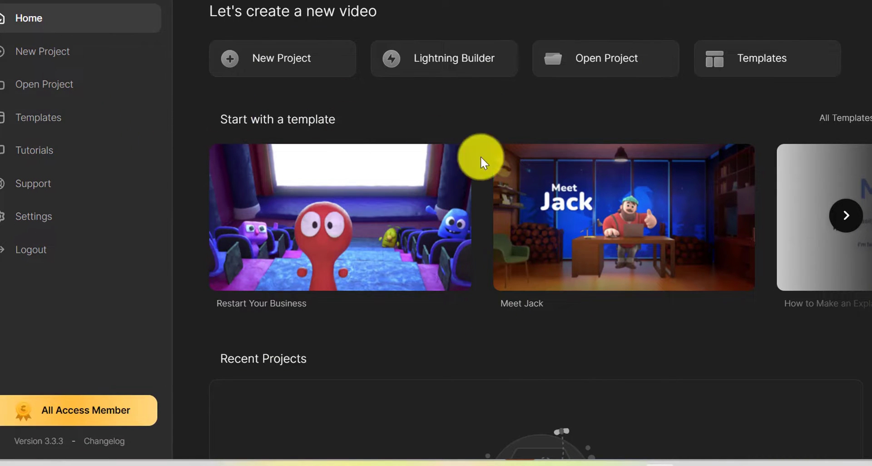
{"action": "scroll", "coordinate": [548, 185], "scroll_direction": "down", "scroll_amount": 3}
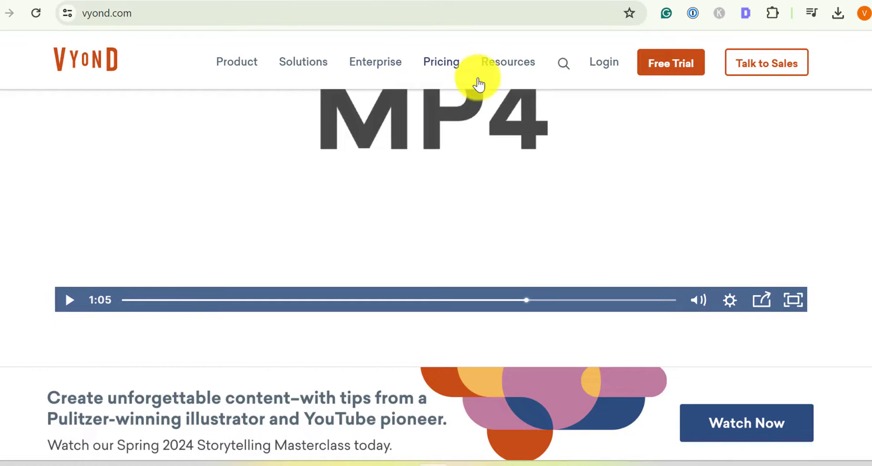
{"action": "scroll", "coordinate": [545, 128], "scroll_direction": "up", "scroll_amount": 3}
{"action": "scroll", "coordinate": [636, 90], "scroll_direction": "up", "scroll_amount": 2}
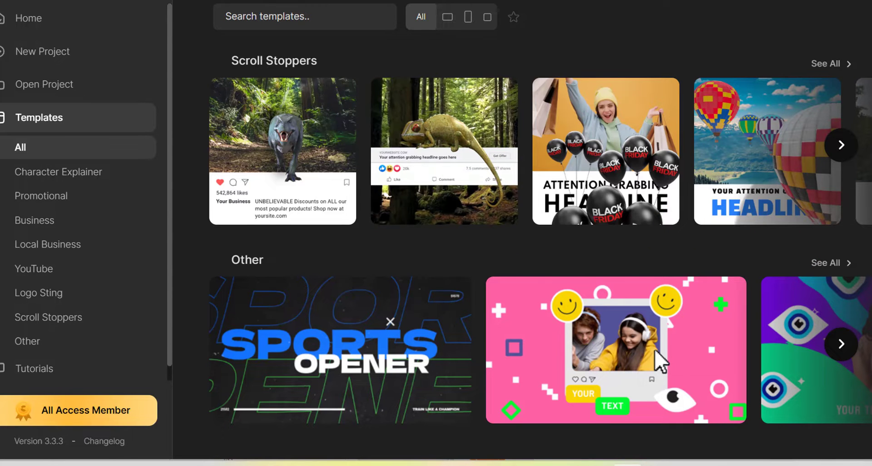
{"action": "scroll", "coordinate": [655, 350], "scroll_direction": "up", "scroll_amount": 5}
{"action": "scroll", "coordinate": [655, 350], "scroll_direction": "up", "scroll_amount": 4}
{"action": "scroll", "coordinate": [655, 350], "scroll_direction": "up", "scroll_amount": 4}
{"action": "scroll", "coordinate": [869, 166], "scroll_direction": "up", "scroll_amount": 5}
{"action": "scroll", "coordinate": [869, 113], "scroll_direction": "up", "scroll_amount": 4}
{"action": "scroll", "coordinate": [869, 45], "scroll_direction": "up", "scroll_amount": 1}
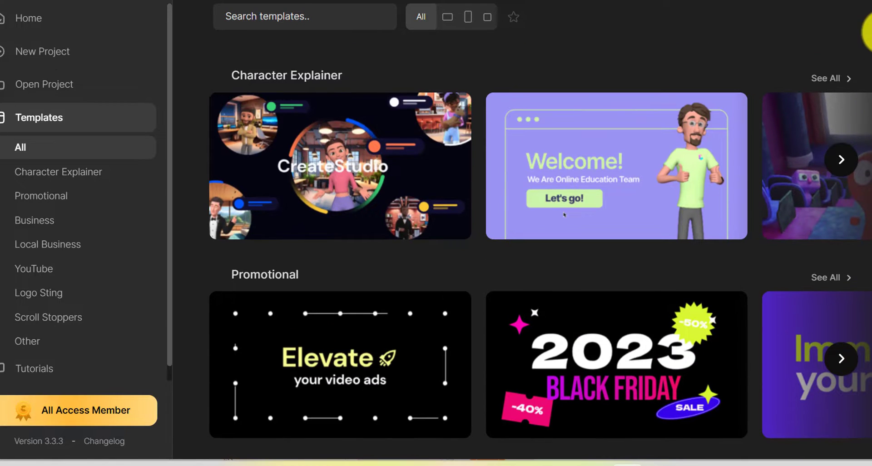
{"action": "left_click", "coordinate": [33, 27]}
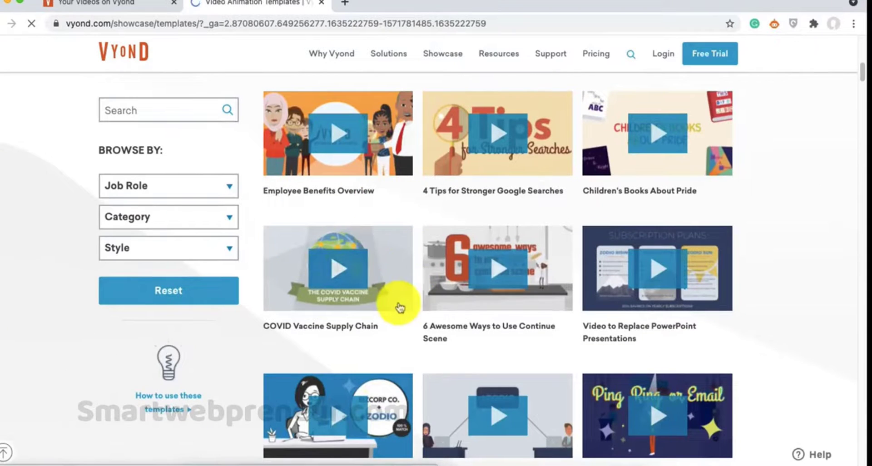
- Scroll to and open the Sales Account Expansion & Upselling template preview
{"action": "scroll", "coordinate": [397, 307], "scroll_direction": "down", "scroll_amount": 3}
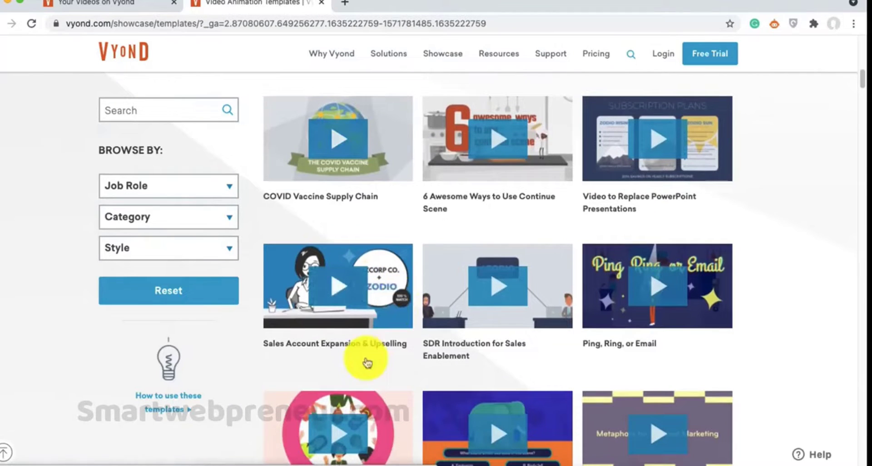
{"action": "scroll", "coordinate": [381, 351], "scroll_direction": "down", "scroll_amount": 2}
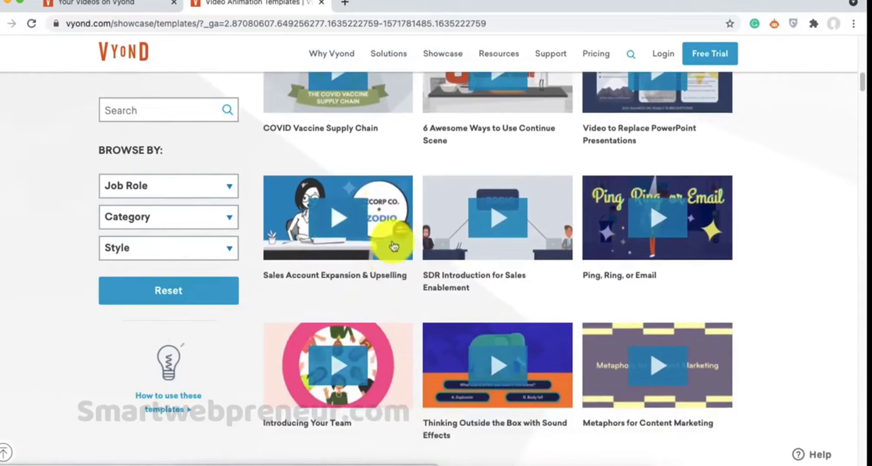
{"action": "scroll", "coordinate": [389, 259], "scroll_direction": "down", "scroll_amount": 1}
{"action": "left_click", "coordinate": [387, 209]}
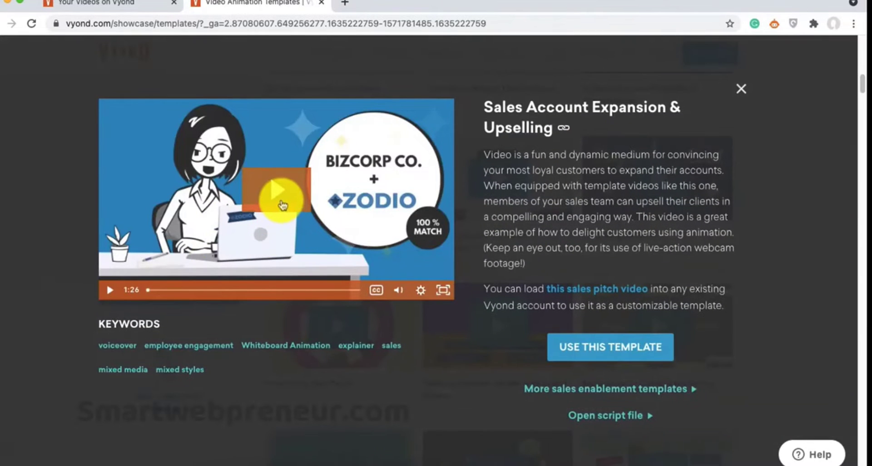
- Play and scrub through the template preview, then start a new video from it
{"action": "left_click", "coordinate": [282, 204]}
{"action": "mouse_move", "coordinate": [398, 290]}
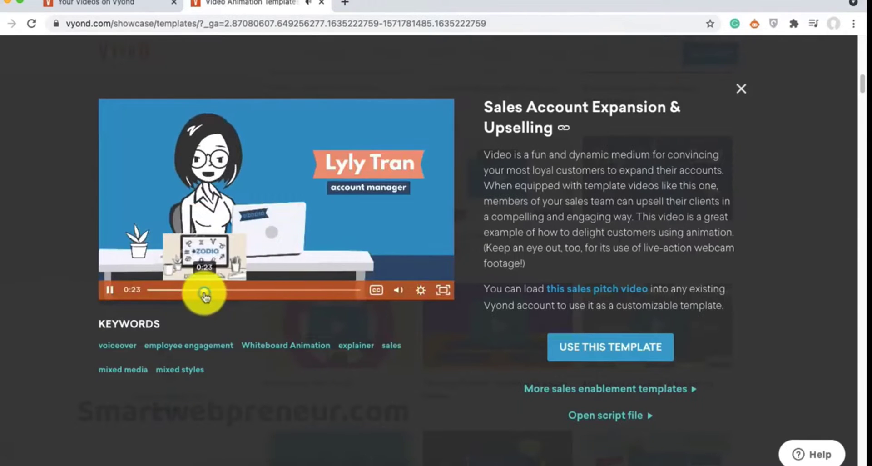
{"action": "left_click_drag", "start_coordinate": [204, 295], "coordinate": [246, 293]}
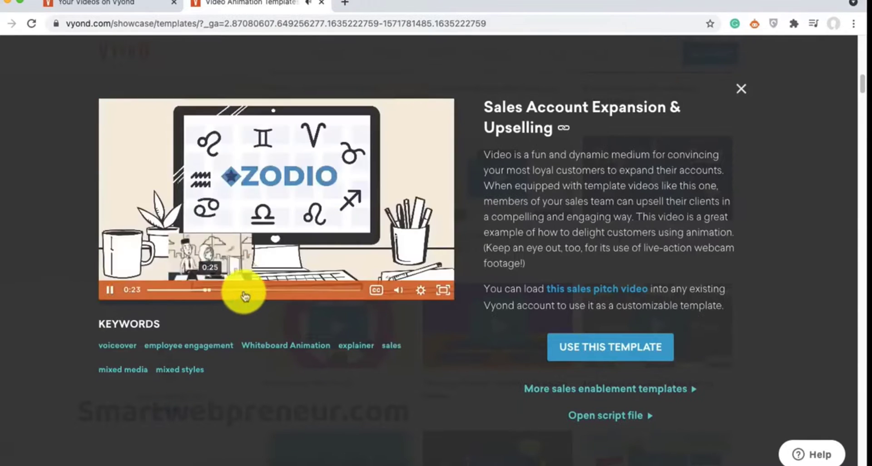
{"action": "left_click", "coordinate": [273, 291]}
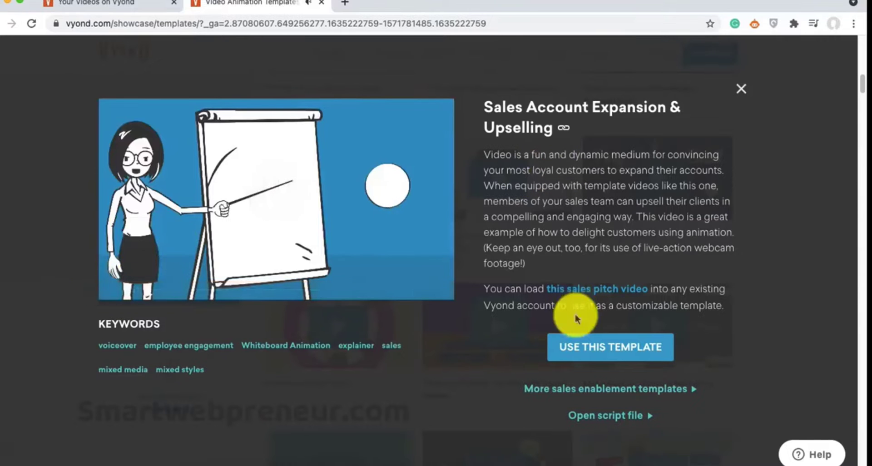
{"action": "left_click", "coordinate": [584, 350]}
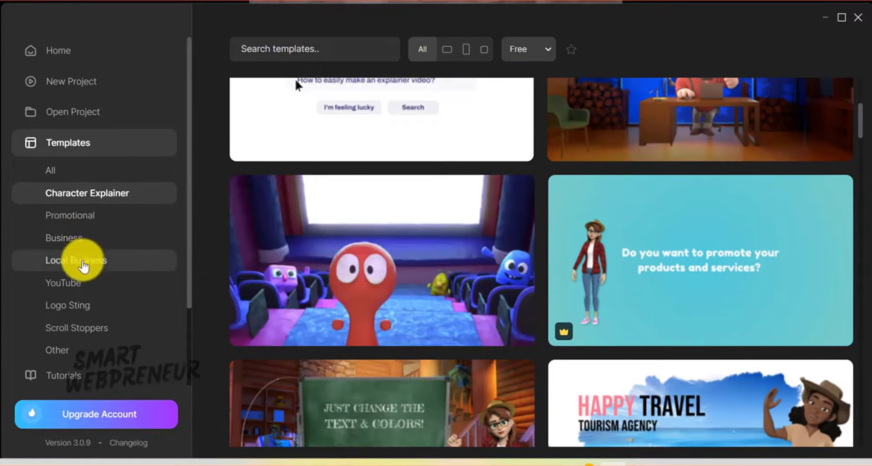
- Filter CreateStudio's template gallery to the Logo Sting category
{"action": "left_click", "coordinate": [85, 306]}
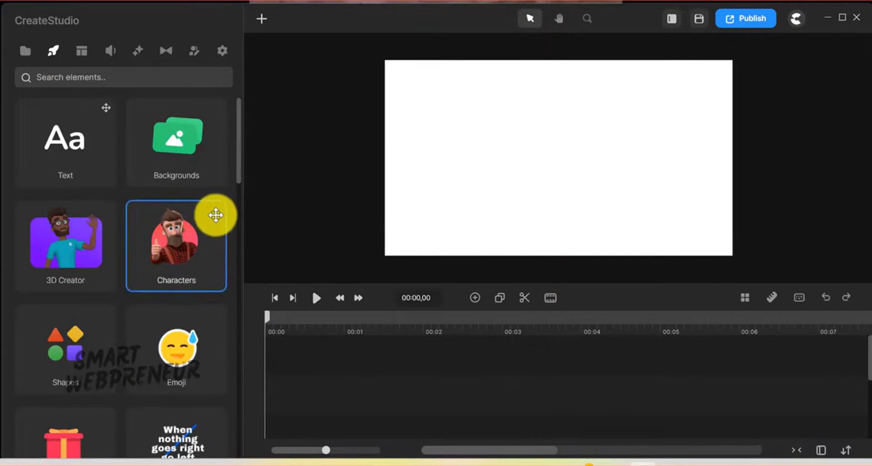
- Open the character library and browse the 3D characters category
{"action": "mouse_move", "coordinate": [238, 163]}
{"action": "left_mouse_down"}
{"action": "mouse_move", "coordinate": [240, 398]}
{"action": "mouse_move", "coordinate": [227, 277]}
{"action": "mouse_move", "coordinate": [234, 134]}
{"action": "left_mouse_up"}
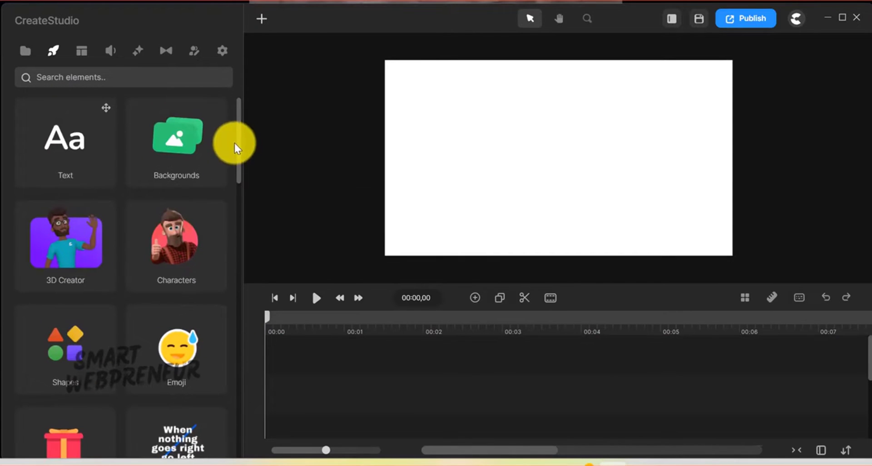
{"action": "left_click", "coordinate": [184, 237]}
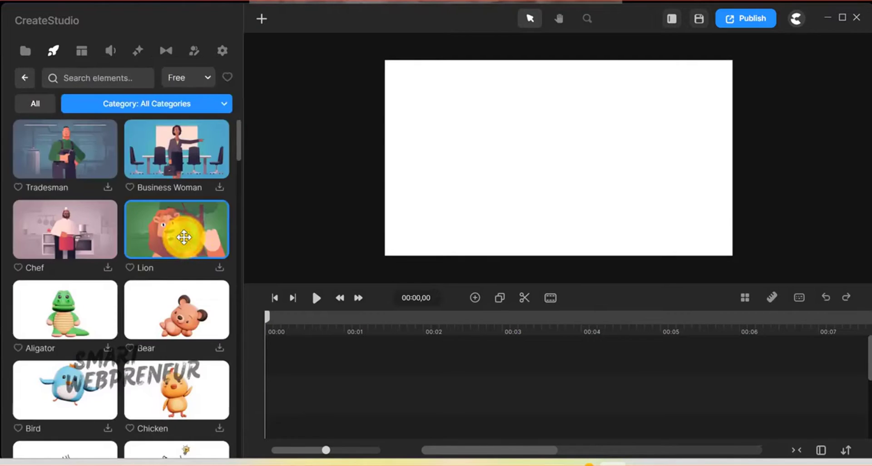
{"action": "mouse_move", "coordinate": [239, 150]}
{"action": "left_mouse_down"}
{"action": "mouse_move", "coordinate": [249, 168]}
{"action": "mouse_move", "coordinate": [244, 146]}
{"action": "left_mouse_up"}
{"action": "left_click", "coordinate": [200, 104]}
{"action": "left_click", "coordinate": [108, 139]}
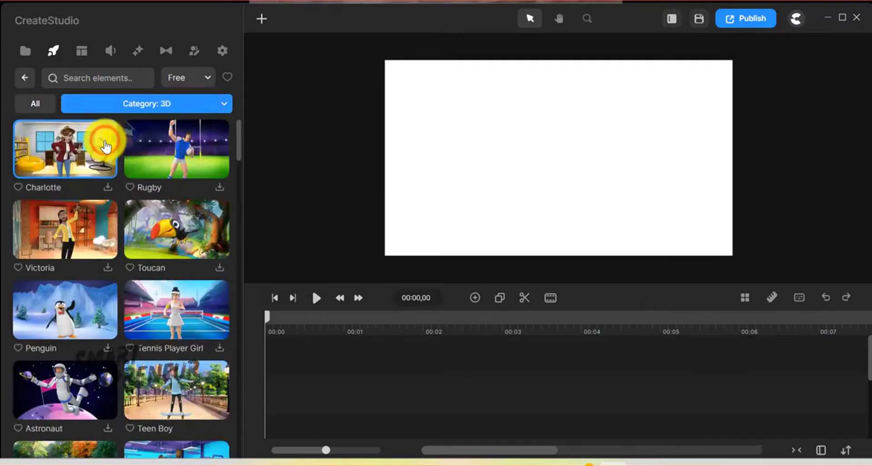
{"action": "scroll", "coordinate": [233, 157], "scroll_direction": "down", "scroll_amount": 3}
{"action": "scroll", "coordinate": [233, 157], "scroll_direction": "down", "scroll_amount": 1}
{"action": "scroll", "coordinate": [232, 162], "scroll_direction": "down", "scroll_amount": 2}
{"action": "scroll", "coordinate": [234, 166], "scroll_direction": "down", "scroll_amount": 1}
{"action": "scroll", "coordinate": [237, 169], "scroll_direction": "down", "scroll_amount": 1}
{"action": "scroll", "coordinate": [239, 173], "scroll_direction": "down", "scroll_amount": 2}
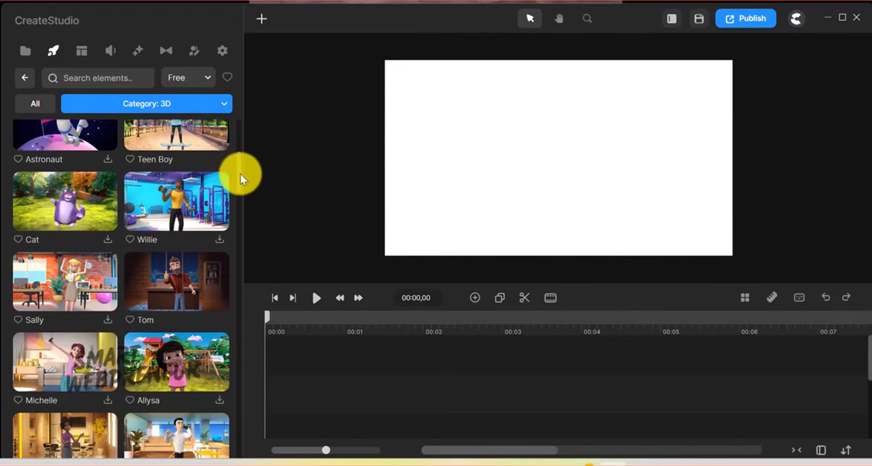
{"action": "scroll", "coordinate": [240, 178], "scroll_direction": "down", "scroll_amount": 1}
{"action": "scroll", "coordinate": [239, 181], "scroll_direction": "down", "scroll_amount": 1}
{"action": "scroll", "coordinate": [237, 183], "scroll_direction": "down", "scroll_amount": 1}
{"action": "scroll", "coordinate": [236, 188], "scroll_direction": "down", "scroll_amount": 1}
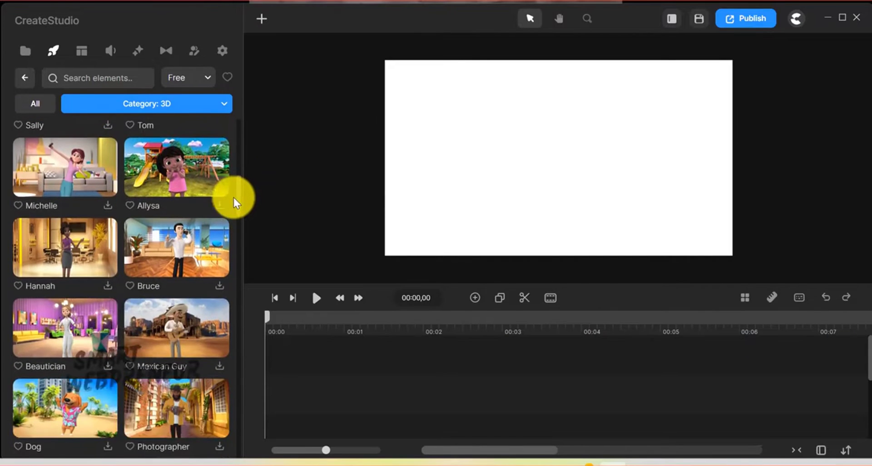
{"action": "scroll", "coordinate": [233, 198], "scroll_direction": "down", "scroll_amount": 6}
{"action": "scroll", "coordinate": [171, 178], "scroll_direction": "up", "scroll_amount": 8}
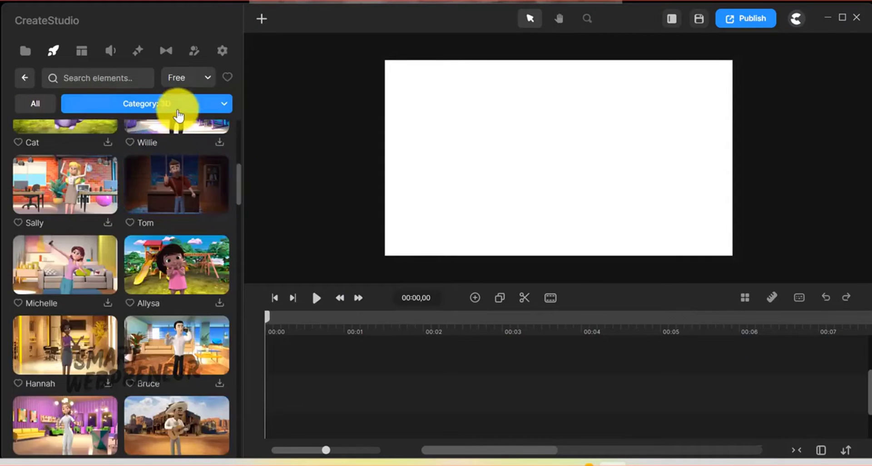
- From the Supreme set, download Business Guy, place it on the canvas, then delete it
{"action": "left_click", "coordinate": [180, 107]}
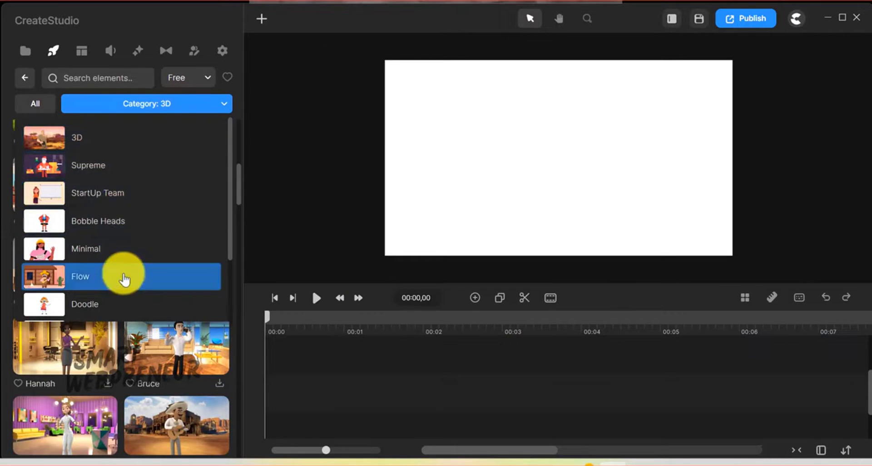
{"action": "left_click", "coordinate": [120, 165]}
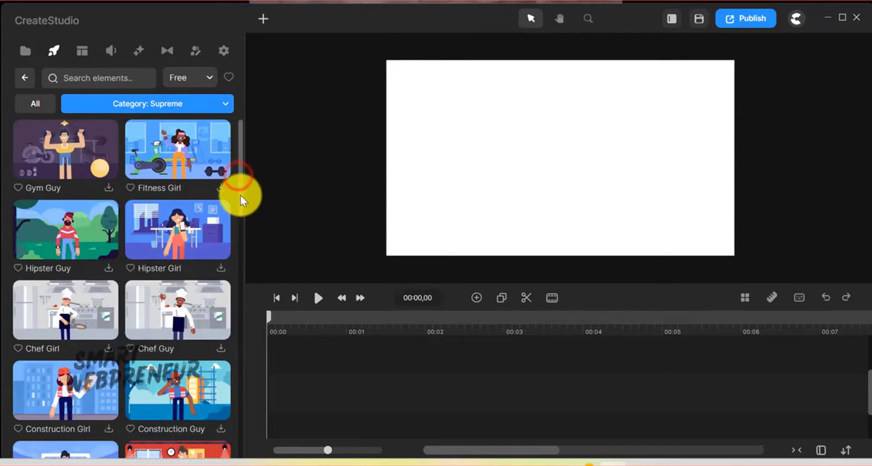
{"action": "left_click_drag", "start_coordinate": [240, 195], "coordinate": [236, 265]}
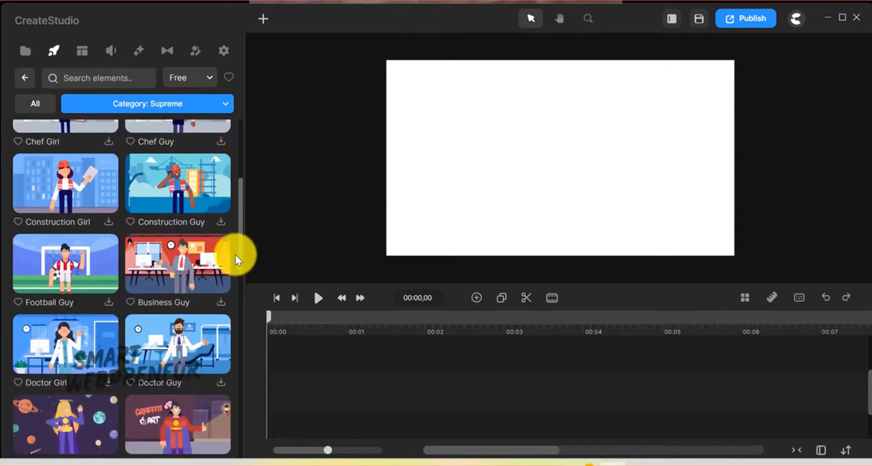
{"action": "scroll", "coordinate": [227, 264], "scroll_direction": "down", "scroll_amount": 1}
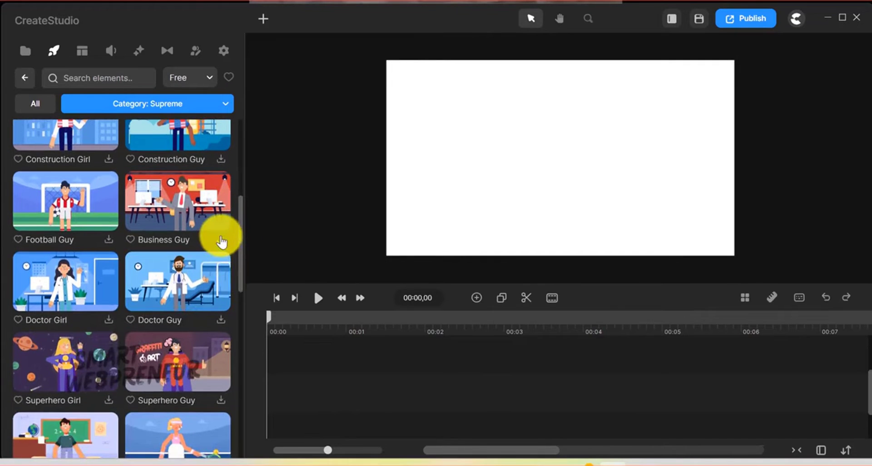
{"action": "left_click", "coordinate": [221, 239]}
{"action": "left_click_drag", "start_coordinate": [165, 200], "coordinate": [505, 141]}
{"action": "left_click", "coordinate": [564, 157]}
{"action": "key", "text": "Delete"}
- Switch the character category to Bobble Heads, then to Doodle
{"action": "left_click", "coordinate": [188, 104]}
{"action": "left_click", "coordinate": [131, 224]}
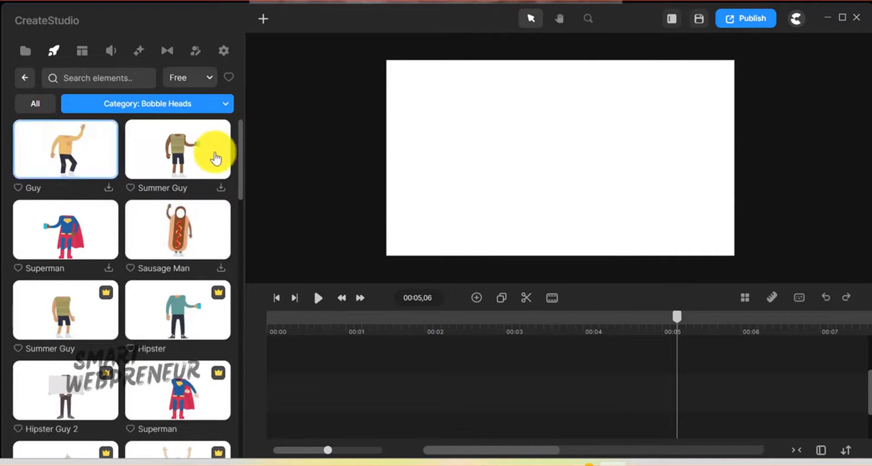
{"action": "left_click", "coordinate": [197, 104]}
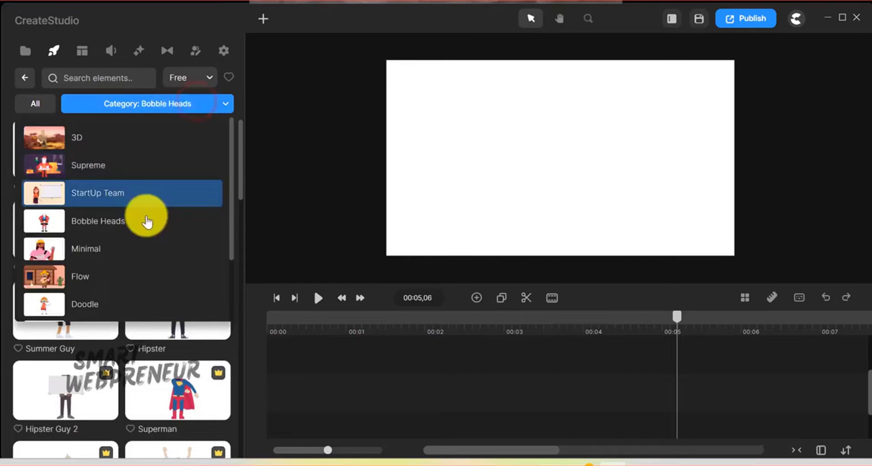
{"action": "scroll", "coordinate": [146, 220], "scroll_direction": "down", "scroll_amount": 2}
{"action": "left_click", "coordinate": [127, 243]}
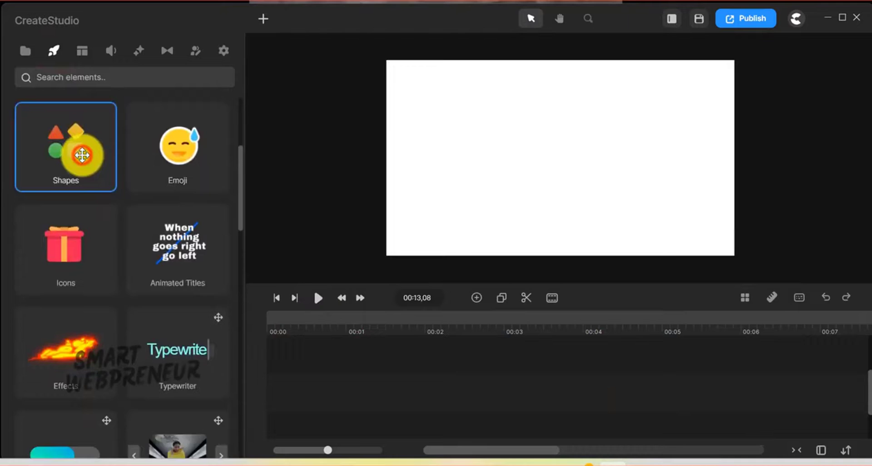
- Browse the Shapes element collection, then the Hands collection
{"action": "left_click", "coordinate": [77, 150]}
{"action": "scroll", "coordinate": [118, 173], "scroll_direction": "down", "scroll_amount": 1}
{"action": "scroll", "coordinate": [156, 195], "scroll_direction": "down", "scroll_amount": 5}
{"action": "scroll", "coordinate": [140, 203], "scroll_direction": "down", "scroll_amount": 5}
{"action": "scroll", "coordinate": [74, 185], "scroll_direction": "down", "scroll_amount": 3}
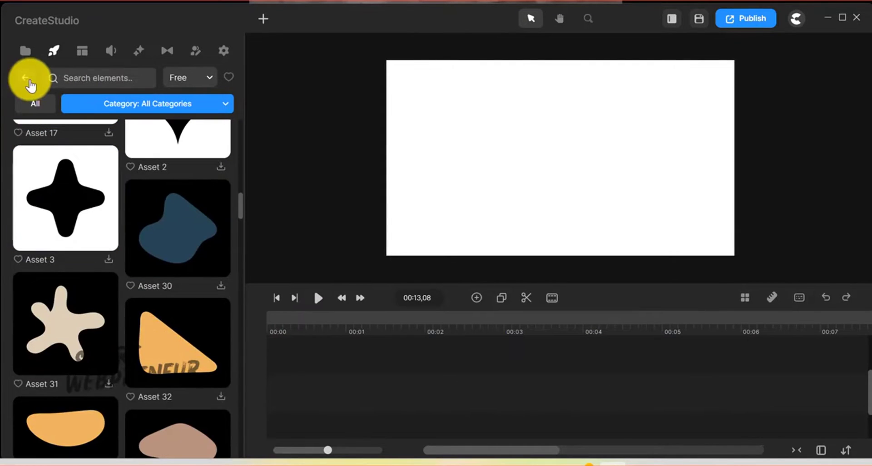
{"action": "left_click", "coordinate": [27, 82]}
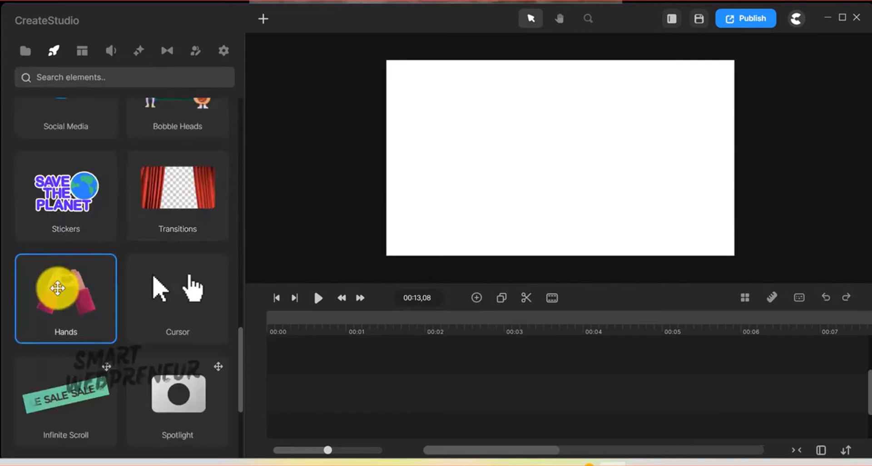
{"action": "left_click", "coordinate": [58, 289]}
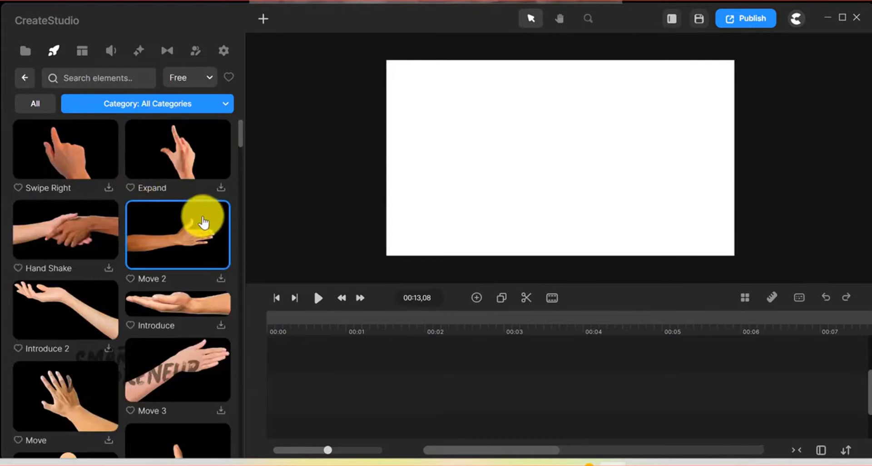
{"action": "scroll", "coordinate": [191, 227], "scroll_direction": "down", "scroll_amount": 2}
{"action": "scroll", "coordinate": [140, 245], "scroll_direction": "down", "scroll_amount": 2}
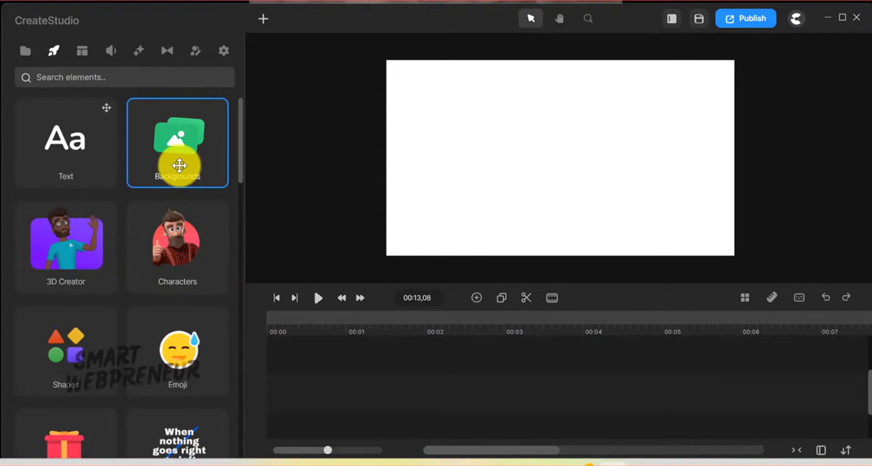
- Open the Backgrounds collection and scroll down through the background images
{"action": "left_click", "coordinate": [179, 166]}
{"action": "scroll", "coordinate": [179, 253], "scroll_direction": "down", "scroll_amount": 5}
{"action": "scroll", "coordinate": [179, 259], "scroll_direction": "down", "scroll_amount": 3}
{"action": "scroll", "coordinate": [178, 260], "scroll_direction": "down", "scroll_amount": 3}
{"action": "scroll", "coordinate": [178, 259], "scroll_direction": "down", "scroll_amount": 5}
{"action": "scroll", "coordinate": [177, 259], "scroll_direction": "down", "scroll_amount": 6}
{"action": "scroll", "coordinate": [182, 282], "scroll_direction": "down", "scroll_amount": 2}
{"action": "scroll", "coordinate": [185, 291], "scroll_direction": "down", "scroll_amount": 5}
{"action": "scroll", "coordinate": [184, 292], "scroll_direction": "down", "scroll_amount": 4}
{"action": "scroll", "coordinate": [184, 295], "scroll_direction": "down", "scroll_amount": 4}
{"action": "scroll", "coordinate": [183, 295], "scroll_direction": "down", "scroll_amount": 4}
{"action": "scroll", "coordinate": [182, 293], "scroll_direction": "down", "scroll_amount": 4}
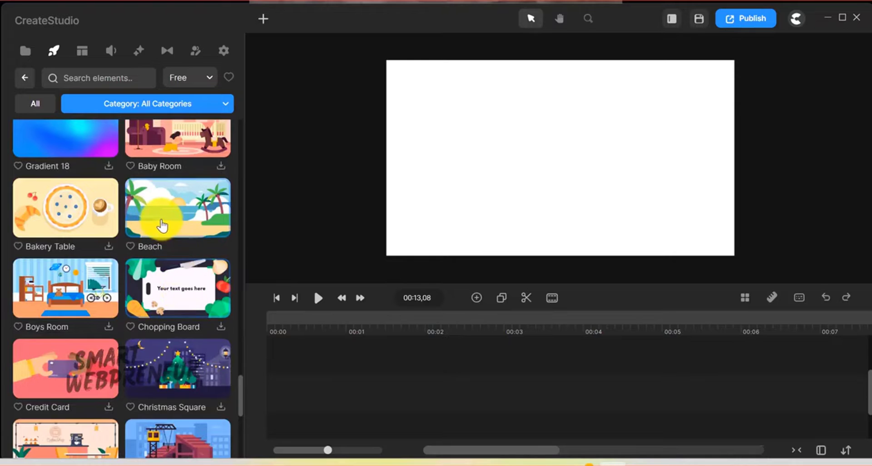
{"action": "scroll", "coordinate": [200, 244], "scroll_direction": "down", "scroll_amount": 4}
{"action": "scroll", "coordinate": [195, 268], "scroll_direction": "down", "scroll_amount": 6}
{"action": "scroll", "coordinate": [213, 331], "scroll_direction": "down", "scroll_amount": 3}
- Place Tree Meadow enlarged to fill the canvas, add a Chicken character, and play the scene
{"action": "left_click_drag", "start_coordinate": [168, 295], "coordinate": [452, 165]}
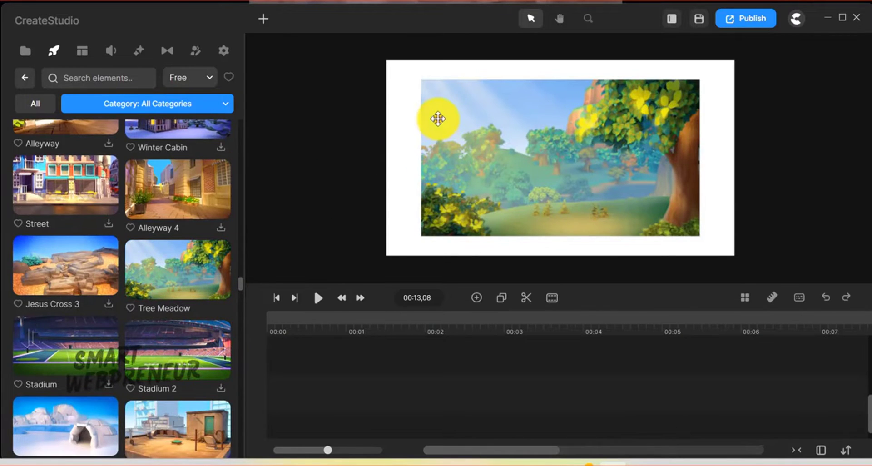
{"action": "left_click", "coordinate": [438, 120]}
{"action": "left_click_drag", "start_coordinate": [423, 81], "coordinate": [384, 61]}
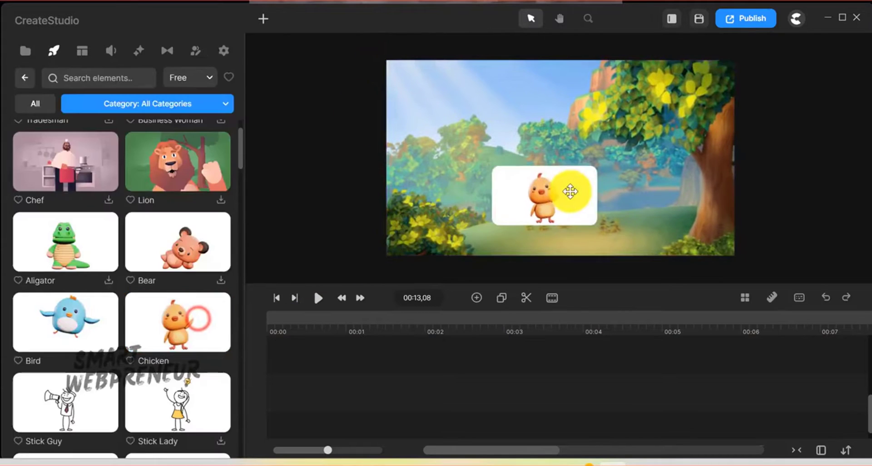
{"action": "left_click_drag", "start_coordinate": [565, 195], "coordinate": [563, 200]}
{"action": "left_click", "coordinate": [318, 299]}
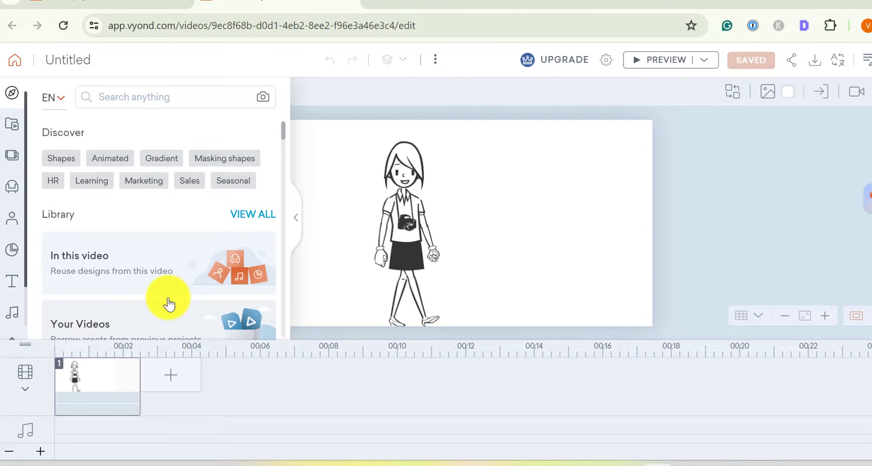
- Browse the Animals props collection, then return to the props categories
{"action": "left_click", "coordinate": [15, 124]}
{"action": "scroll", "coordinate": [137, 227], "scroll_direction": "down", "scroll_amount": 5}
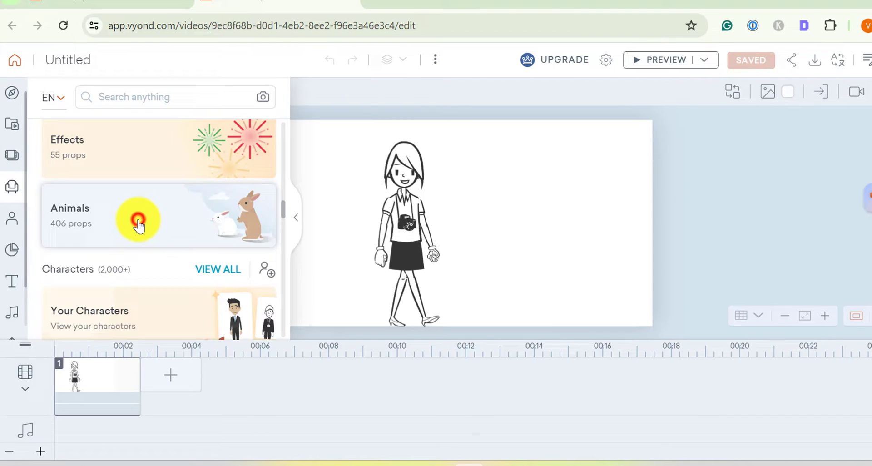
{"action": "left_click", "coordinate": [139, 222]}
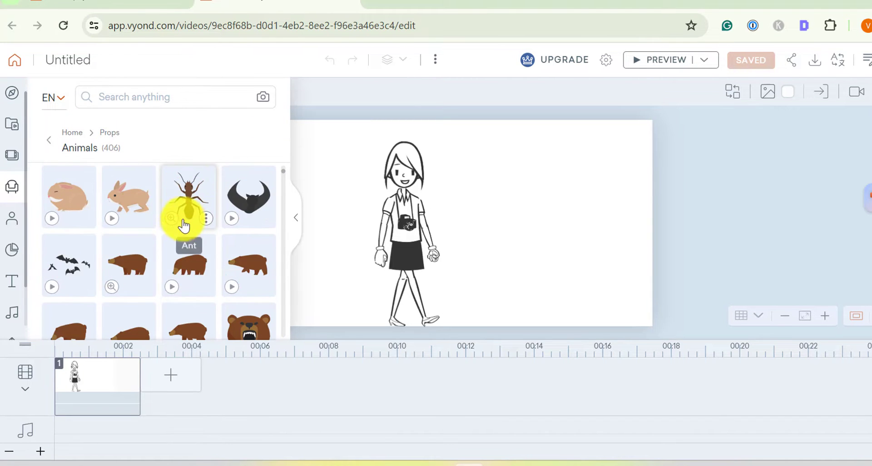
{"action": "scroll", "coordinate": [182, 225], "scroll_direction": "down", "scroll_amount": 3}
{"action": "scroll", "coordinate": [177, 225], "scroll_direction": "down", "scroll_amount": 2}
{"action": "scroll", "coordinate": [176, 225], "scroll_direction": "down", "scroll_amount": 3}
{"action": "scroll", "coordinate": [175, 227], "scroll_direction": "down", "scroll_amount": 2}
{"action": "scroll", "coordinate": [175, 234], "scroll_direction": "down", "scroll_amount": 2}
{"action": "left_click", "coordinate": [48, 139]}
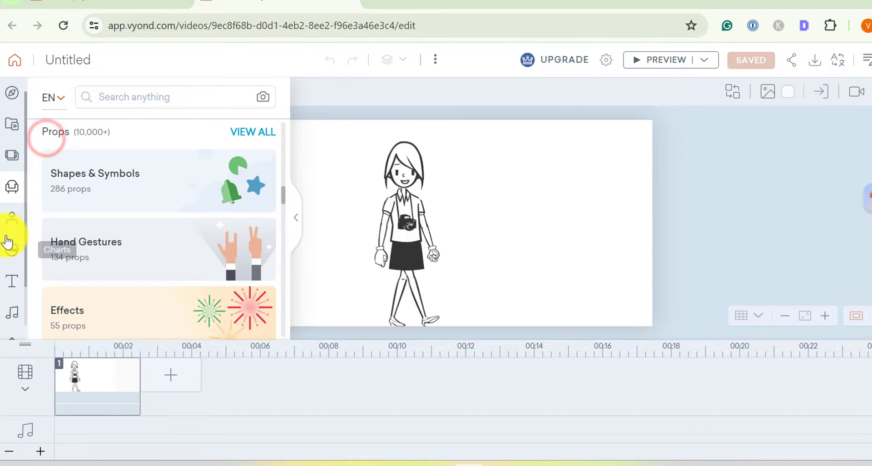
- Browse the Business Friendly Casual characters, then return to the character categories
{"action": "left_click", "coordinate": [11, 222]}
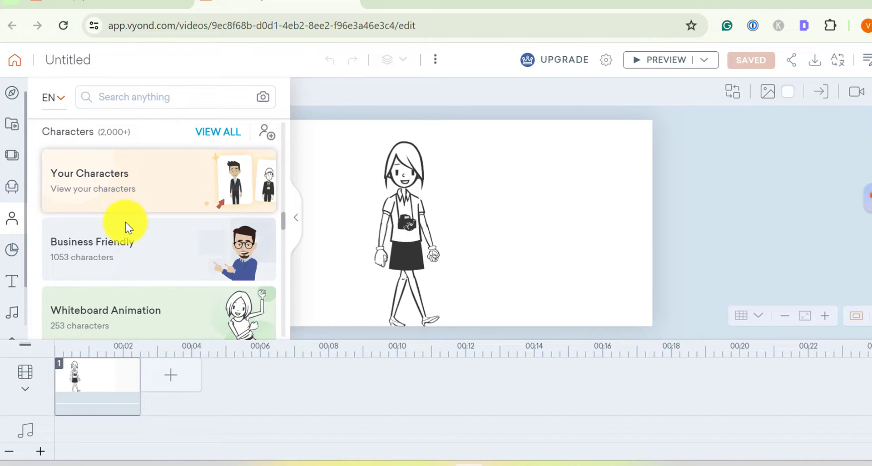
{"action": "left_click", "coordinate": [127, 248]}
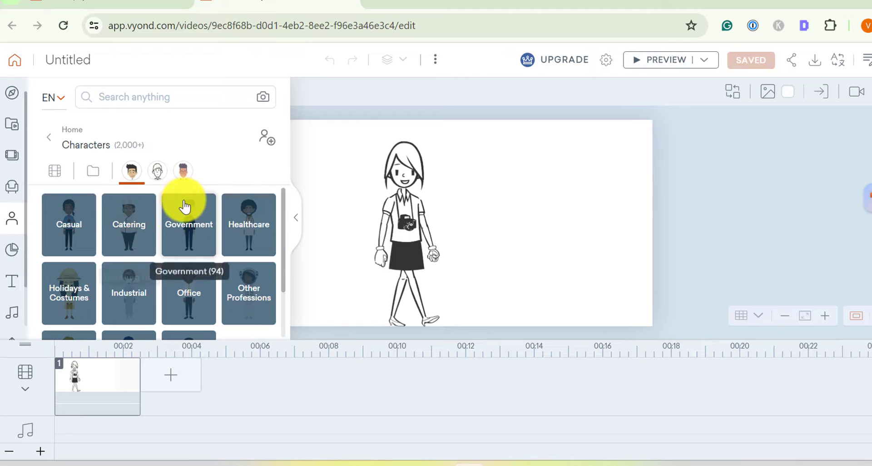
{"action": "left_click", "coordinate": [74, 232]}
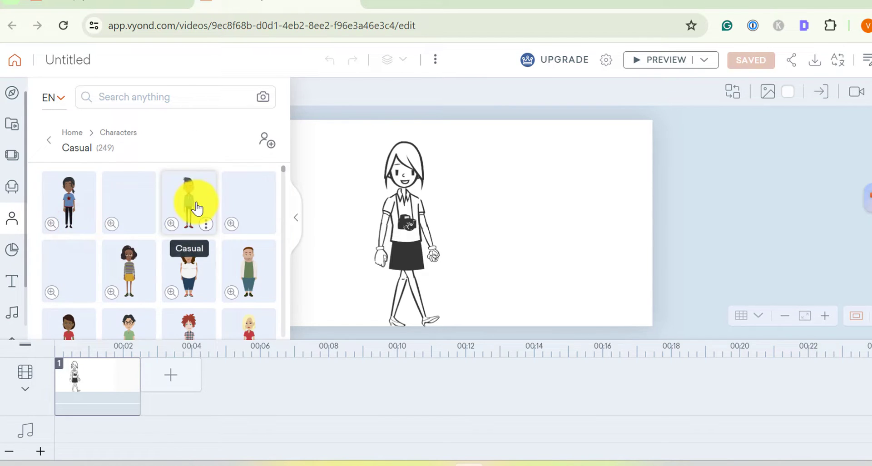
{"action": "scroll", "coordinate": [224, 208], "scroll_direction": "down", "scroll_amount": 2}
{"action": "scroll", "coordinate": [214, 205], "scroll_direction": "down", "scroll_amount": 2}
{"action": "scroll", "coordinate": [211, 210], "scroll_direction": "down", "scroll_amount": 2}
{"action": "scroll", "coordinate": [200, 220], "scroll_direction": "down", "scroll_amount": 2}
{"action": "scroll", "coordinate": [183, 250], "scroll_direction": "down", "scroll_amount": 2}
{"action": "scroll", "coordinate": [185, 247], "scroll_direction": "down", "scroll_amount": 2}
{"action": "scroll", "coordinate": [197, 244], "scroll_direction": "down", "scroll_amount": 2}
{"action": "scroll", "coordinate": [216, 244], "scroll_direction": "down", "scroll_amount": 2}
{"action": "scroll", "coordinate": [215, 241], "scroll_direction": "down", "scroll_amount": 2}
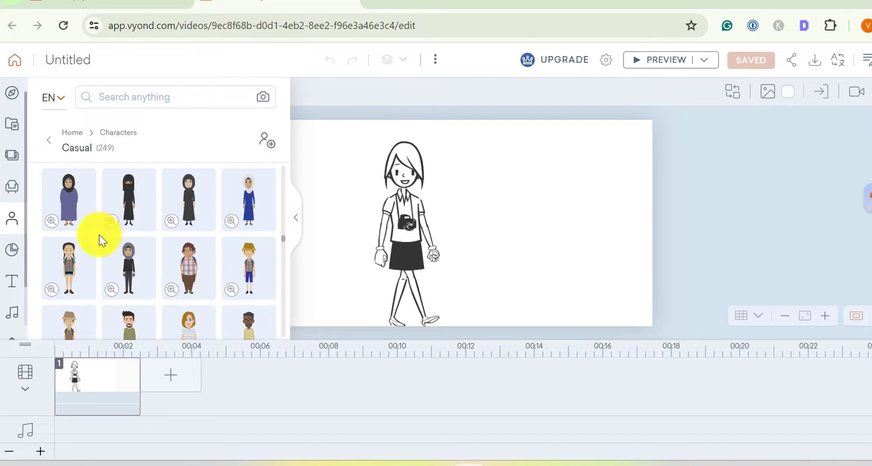
{"action": "left_click", "coordinate": [48, 136]}
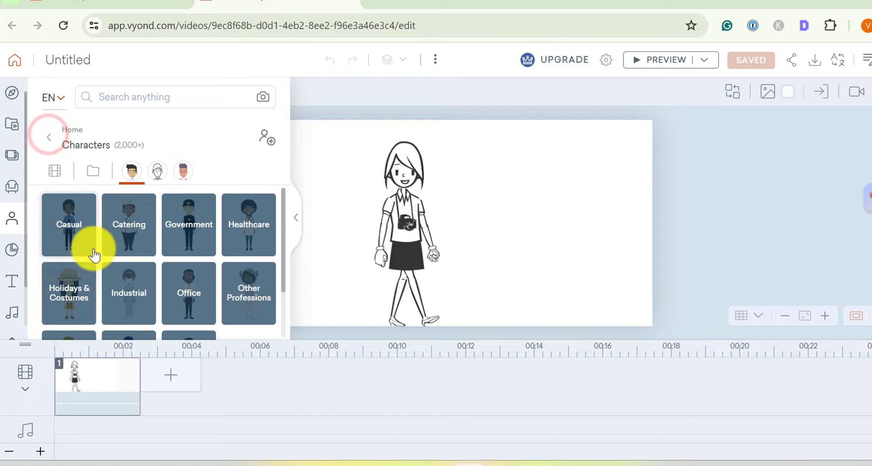
- View the Office characters, then the Whiteboard Animation Government characters
{"action": "left_click", "coordinate": [187, 283]}
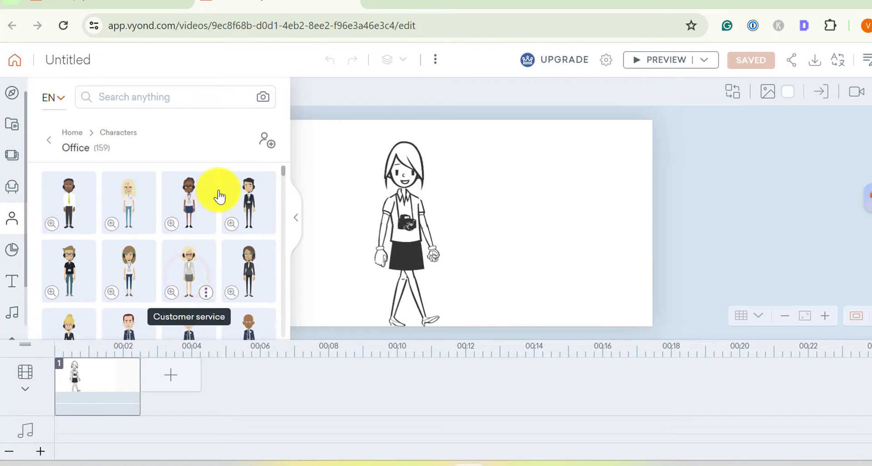
{"action": "scroll", "coordinate": [218, 252], "scroll_direction": "down", "scroll_amount": 5}
{"action": "scroll", "coordinate": [212, 258], "scroll_direction": "down", "scroll_amount": 5}
{"action": "scroll", "coordinate": [209, 266], "scroll_direction": "down", "scroll_amount": 5}
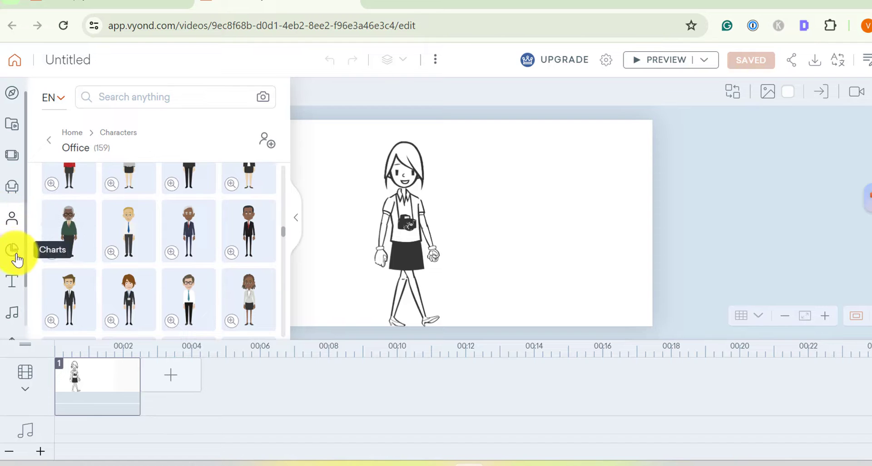
{"action": "left_click", "coordinate": [12, 215]}
{"action": "scroll", "coordinate": [174, 271], "scroll_direction": "down", "scroll_amount": 2}
{"action": "left_click", "coordinate": [122, 256]}
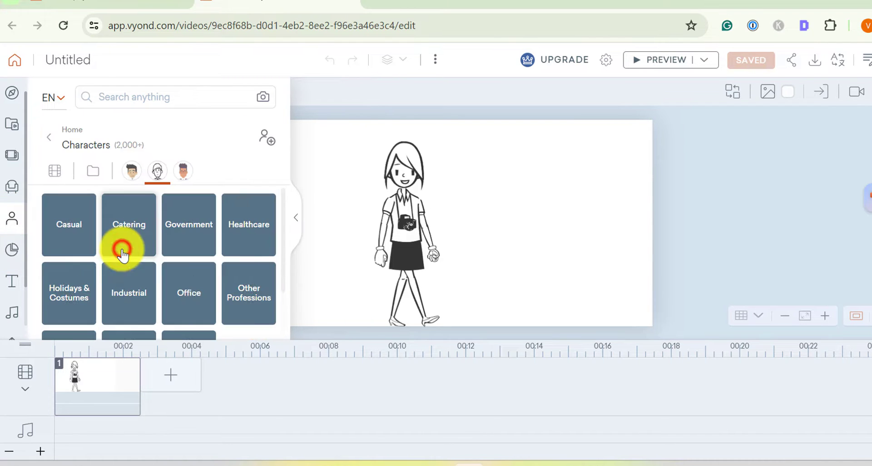
{"action": "left_click", "coordinate": [183, 231]}
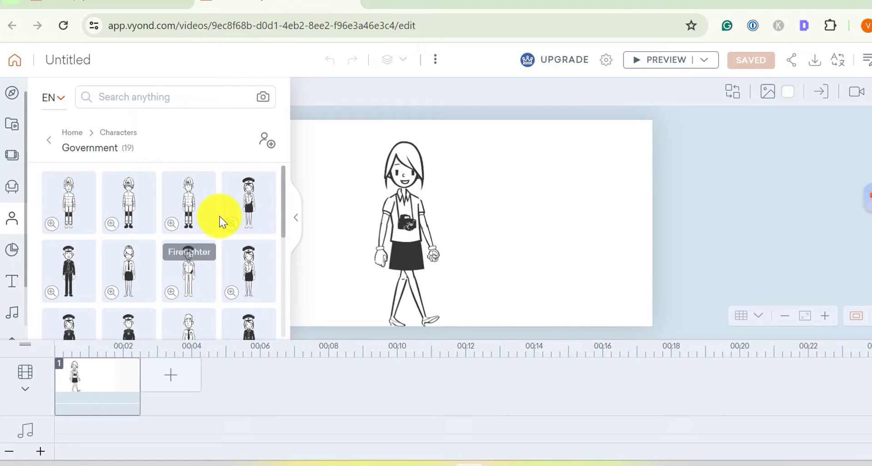
- Open the Shapes & Symbols props collection and scroll through it
{"action": "left_click", "coordinate": [12, 186]}
{"action": "left_click", "coordinate": [124, 190]}
{"action": "scroll", "coordinate": [223, 235], "scroll_direction": "down", "scroll_amount": 3}
{"action": "scroll", "coordinate": [214, 234], "scroll_direction": "down", "scroll_amount": 2}
{"action": "scroll", "coordinate": [179, 243], "scroll_direction": "down", "scroll_amount": 3}
{"action": "scroll", "coordinate": [164, 240], "scroll_direction": "down", "scroll_amount": 2}
{"action": "scroll", "coordinate": [159, 233], "scroll_direction": "down", "scroll_amount": 3}
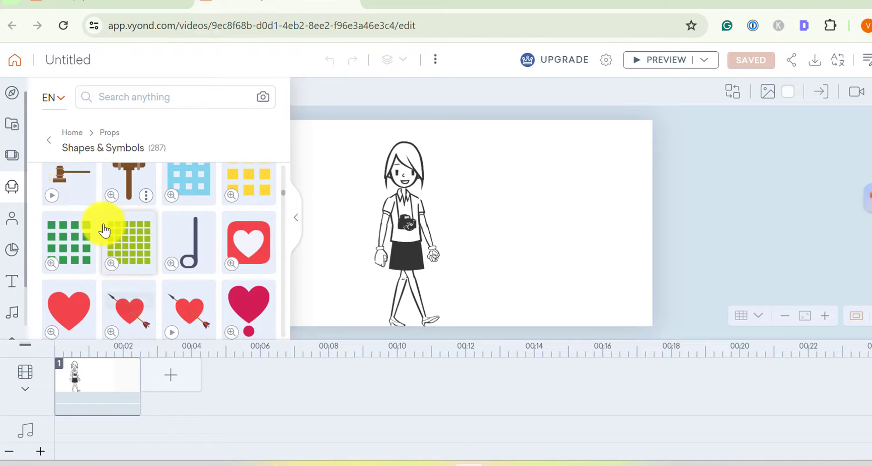
- Search the props for 'furniture' and place the bar counter to the right of the woman
{"action": "left_click", "coordinate": [49, 141]}
{"action": "scroll", "coordinate": [131, 251], "scroll_direction": "down", "scroll_amount": 2}
{"action": "scroll", "coordinate": [131, 252], "scroll_direction": "up", "scroll_amount": 2}
{"action": "left_click", "coordinate": [113, 104]}
{"action": "type", "text": "furniture"}
{"action": "key", "text": "Return"}
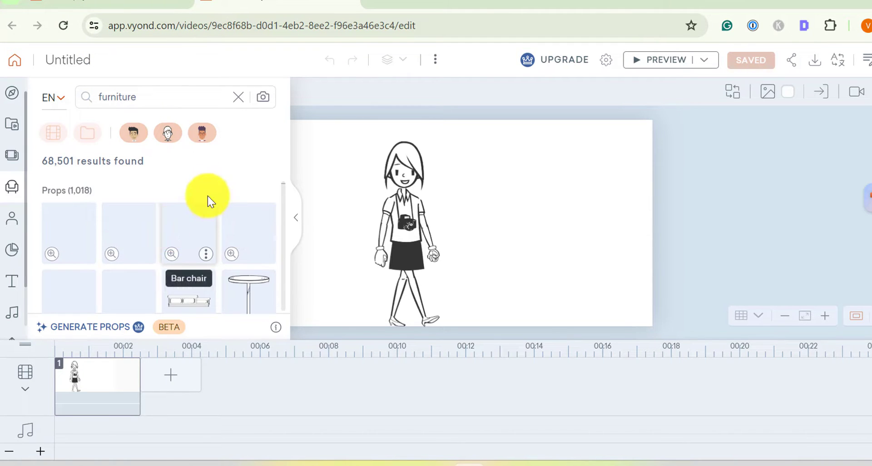
{"action": "left_click", "coordinate": [253, 235]}
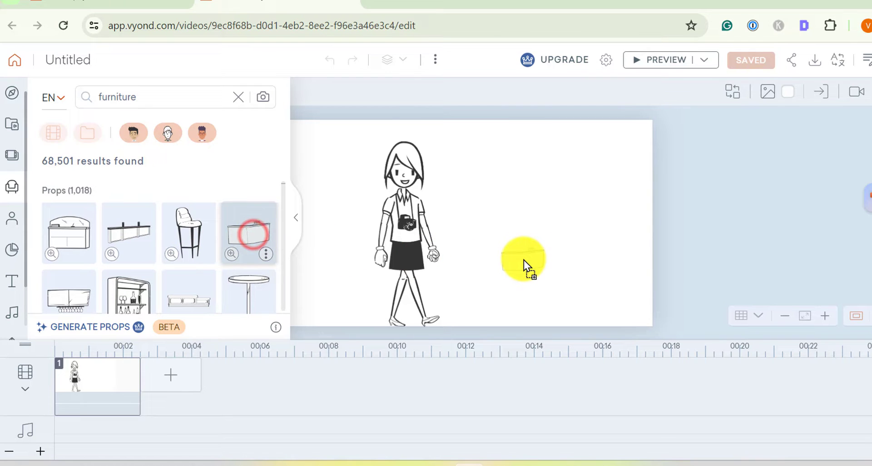
{"action": "left_click_drag", "start_coordinate": [524, 260], "coordinate": [524, 259]}
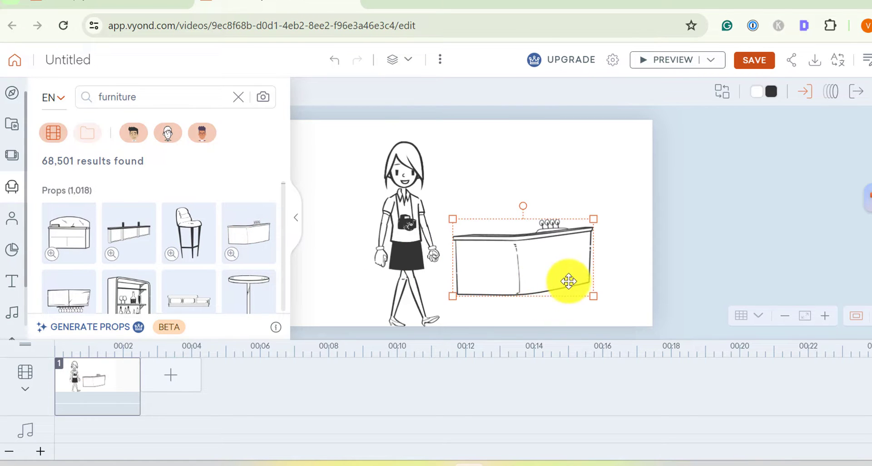
{"action": "left_click_drag", "start_coordinate": [562, 285], "coordinate": [578, 292]}
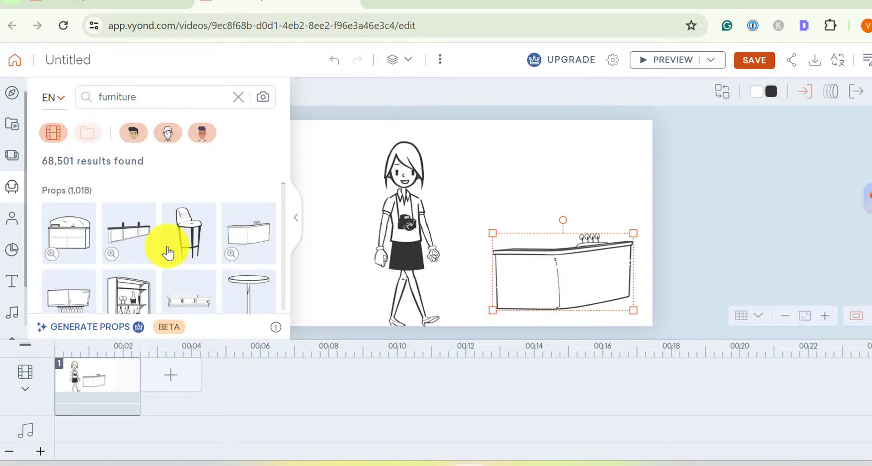
- Add the bottle shelf, send it to the back behind the counter, and mirror it
{"action": "scroll", "coordinate": [168, 253], "scroll_direction": "down", "scroll_amount": 1}
{"action": "left_click_drag", "start_coordinate": [128, 232], "coordinate": [475, 173]}
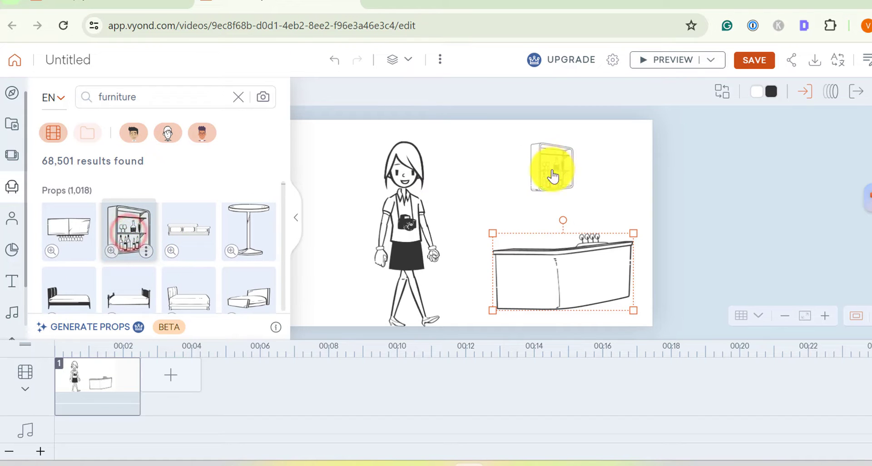
{"action": "left_click_drag", "start_coordinate": [553, 177], "coordinate": [549, 187]}
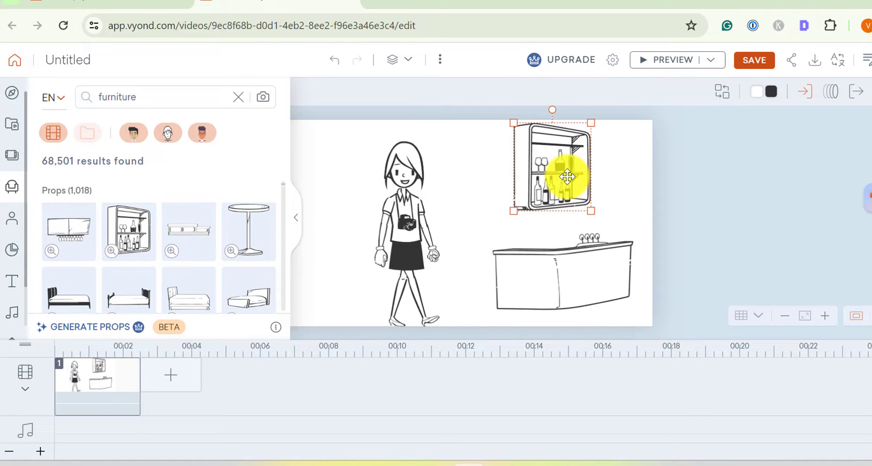
{"action": "right_click", "coordinate": [552, 251]}
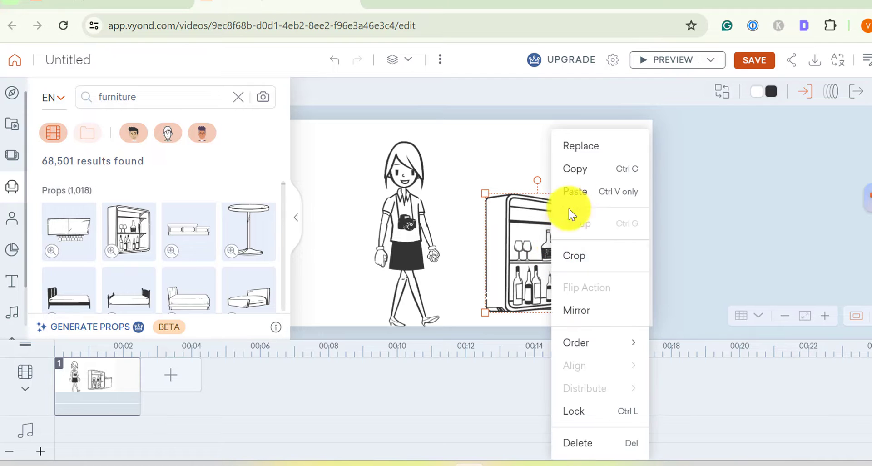
{"action": "left_click", "coordinate": [598, 355]}
{"action": "left_click", "coordinate": [716, 414]}
{"action": "left_click_drag", "start_coordinate": [581, 210], "coordinate": [594, 206]}
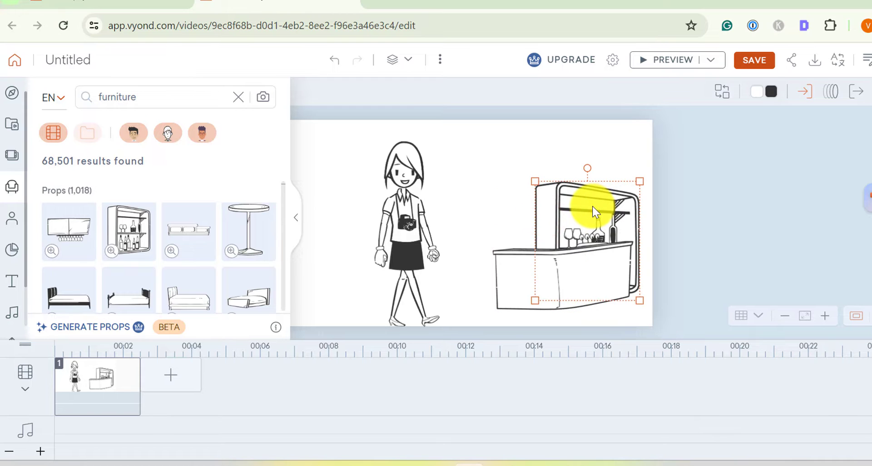
{"action": "right_click", "coordinate": [592, 208]}
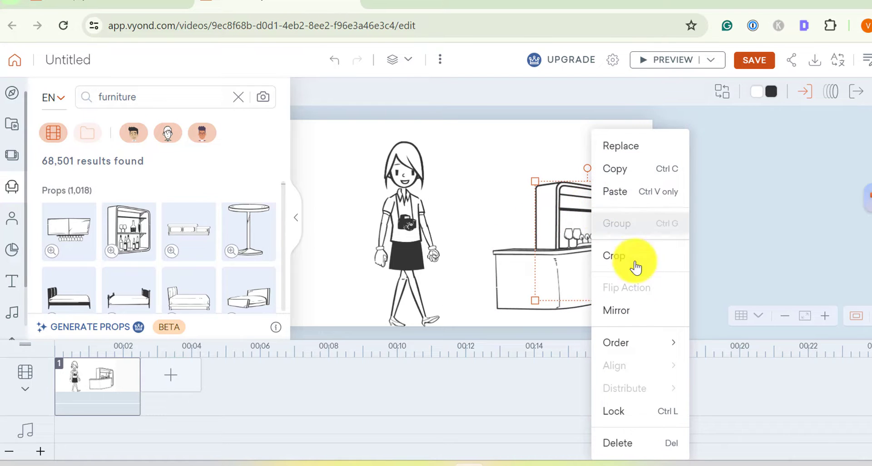
{"action": "left_click", "coordinate": [638, 312]}
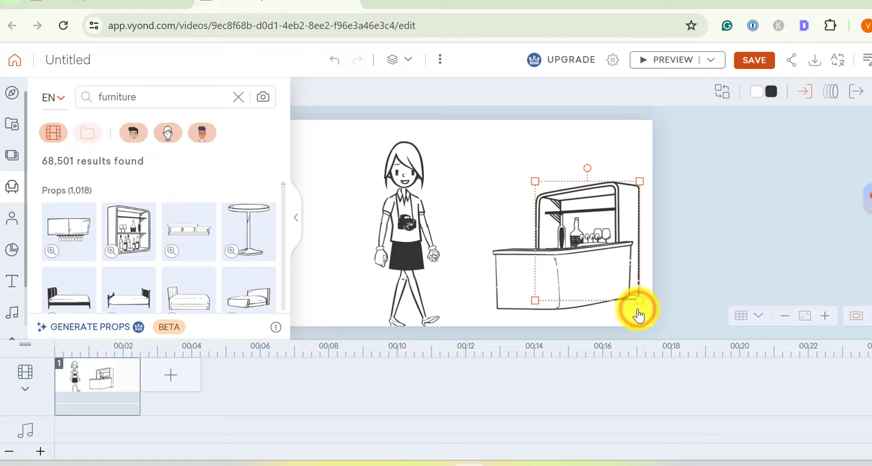
{"action": "left_click", "coordinate": [12, 312]}
{"action": "scroll", "coordinate": [131, 186], "scroll_direction": "down", "scroll_amount": 3}
{"action": "scroll", "coordinate": [234, 215], "scroll_direction": "down", "scroll_amount": 2}
{"action": "scroll", "coordinate": [136, 234], "scroll_direction": "down", "scroll_amount": 3}
{"action": "scroll", "coordinate": [98, 272], "scroll_direction": "down", "scroll_amount": 5}
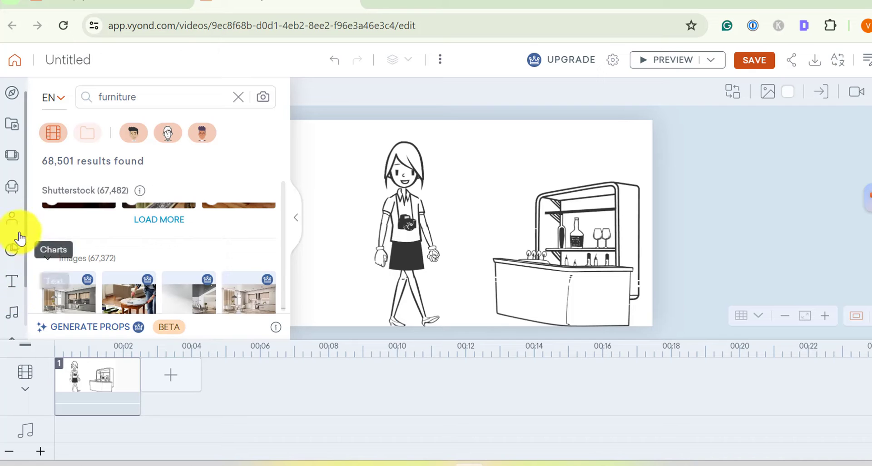
{"action": "left_click", "coordinate": [13, 286]}
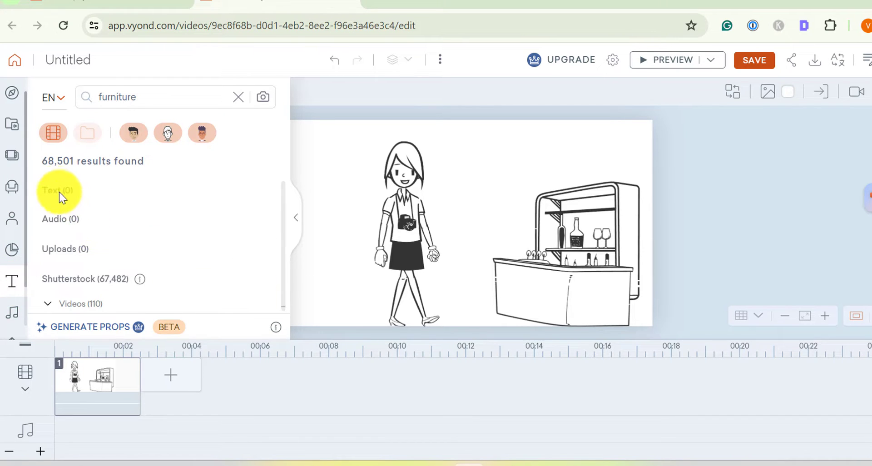
{"action": "scroll", "coordinate": [59, 196], "scroll_direction": "down", "scroll_amount": 3}
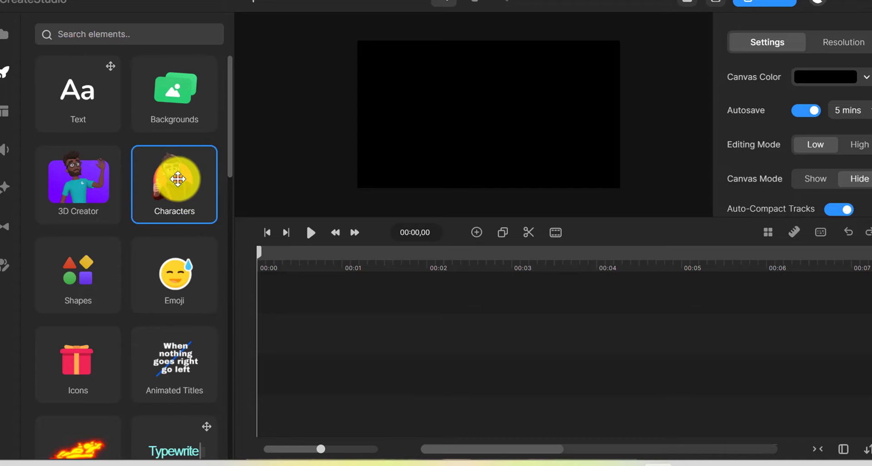
- Place the 3D Elf character from the character library on the canvas
{"action": "left_click", "coordinate": [178, 179]}
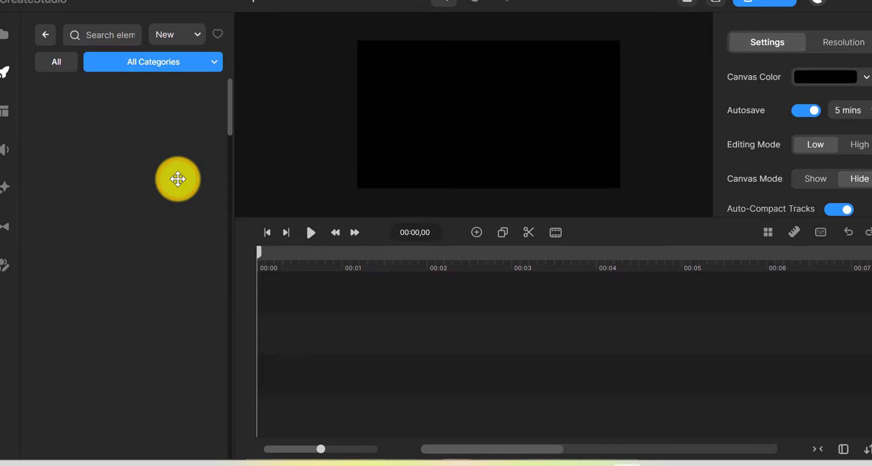
{"action": "scroll", "coordinate": [136, 160], "scroll_direction": "down", "scroll_amount": 3}
{"action": "scroll", "coordinate": [137, 160], "scroll_direction": "down", "scroll_amount": 2}
{"action": "scroll", "coordinate": [142, 172], "scroll_direction": "down", "scroll_amount": 2}
{"action": "scroll", "coordinate": [106, 230], "scroll_direction": "down", "scroll_amount": 2}
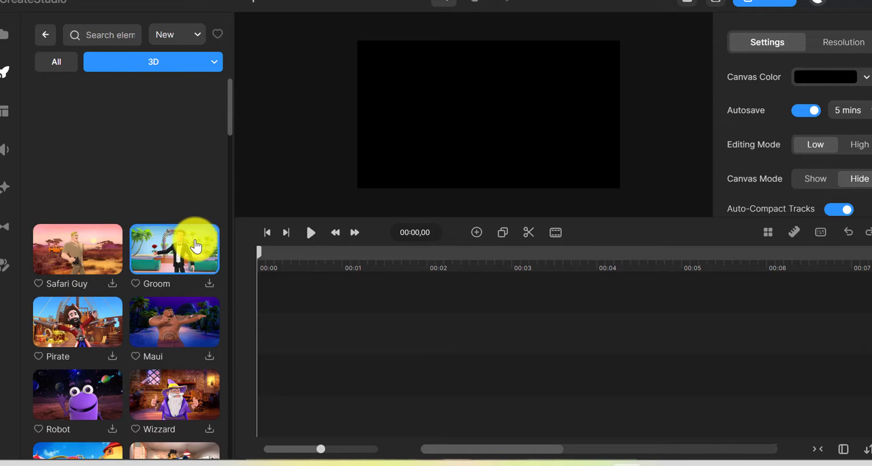
{"action": "scroll", "coordinate": [141, 238], "scroll_direction": "down", "scroll_amount": 3}
{"action": "scroll", "coordinate": [127, 244], "scroll_direction": "down", "scroll_amount": 3}
{"action": "scroll", "coordinate": [117, 255], "scroll_direction": "down", "scroll_amount": 2}
{"action": "scroll", "coordinate": [112, 289], "scroll_direction": "down", "scroll_amount": 1}
{"action": "scroll", "coordinate": [112, 288], "scroll_direction": "down", "scroll_amount": 3}
{"action": "scroll", "coordinate": [113, 289], "scroll_direction": "down", "scroll_amount": 2}
{"action": "scroll", "coordinate": [132, 296], "scroll_direction": "down", "scroll_amount": 8}
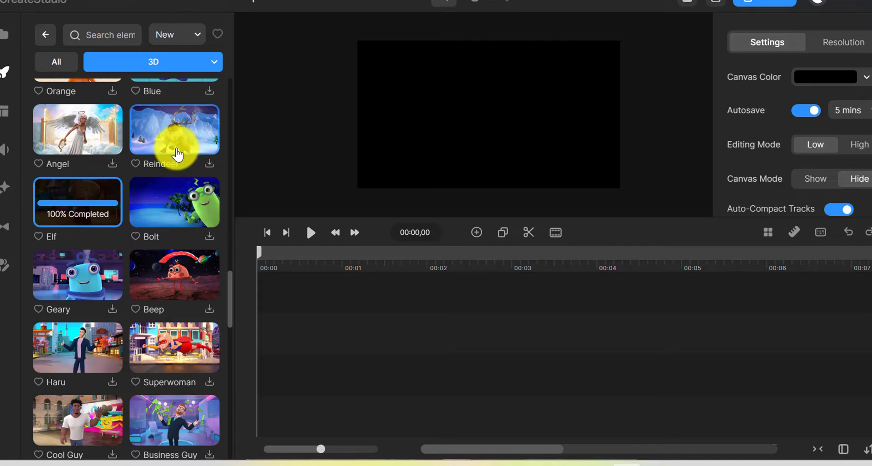
{"action": "mouse_move", "coordinate": [88, 204]}
{"action": "left_mouse_down"}
{"action": "mouse_move", "coordinate": [422, 154]}
{"action": "mouse_move", "coordinate": [450, 134]}
{"action": "left_mouse_up"}
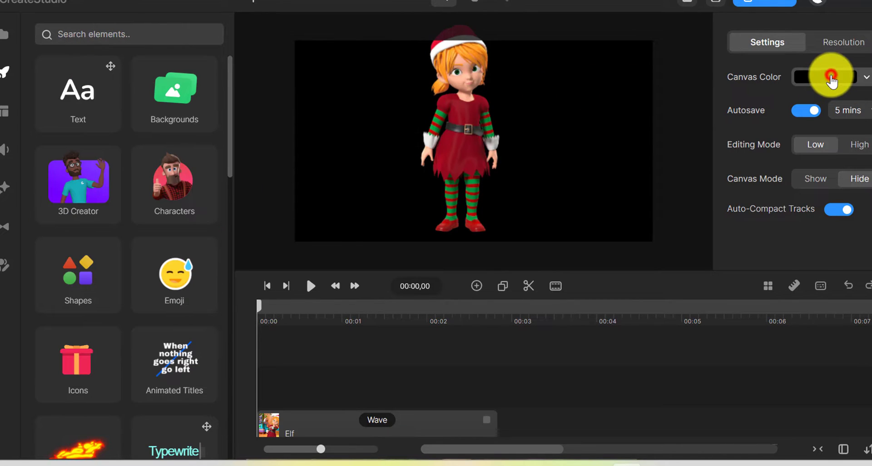
- Set the canvas colour to white (ffffff) and play back the Elf's actions
{"action": "left_click", "coordinate": [831, 77]}
{"action": "left_click_drag", "start_coordinate": [707, 121], "coordinate": [510, 134]}
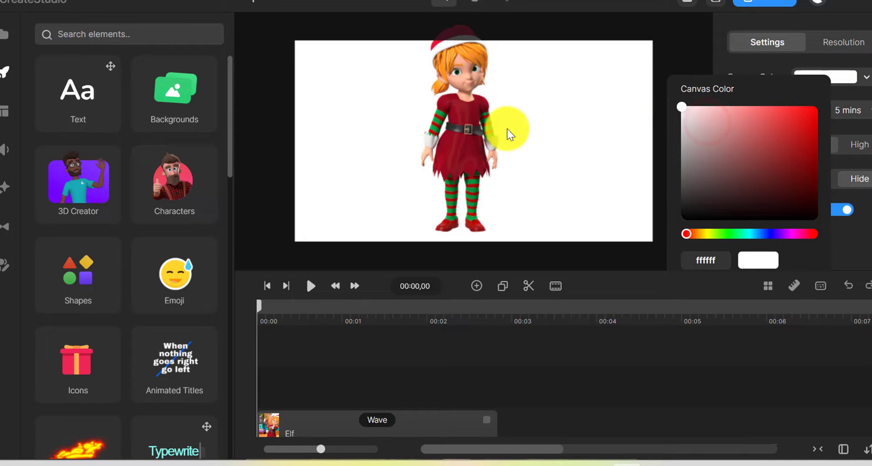
{"action": "left_click", "coordinate": [455, 118]}
{"action": "left_click", "coordinate": [310, 286]}
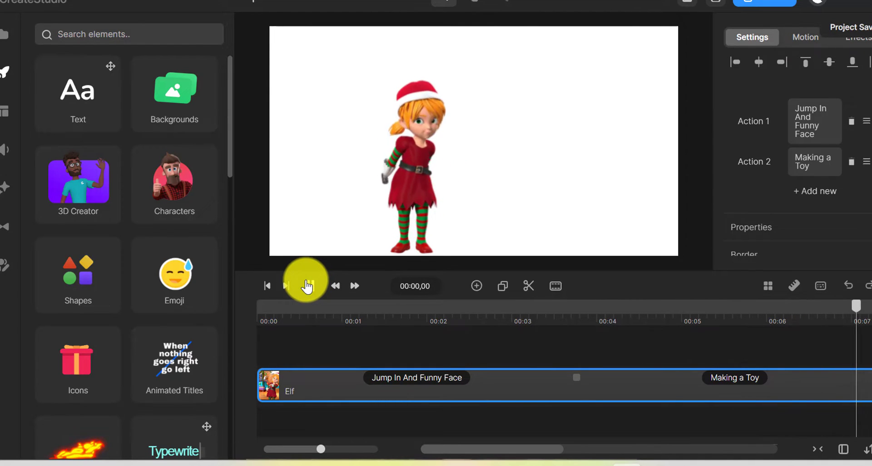
{"action": "left_click", "coordinate": [285, 336]}
- Show the scene templates in portrait format
{"action": "left_click", "coordinate": [4, 111]}
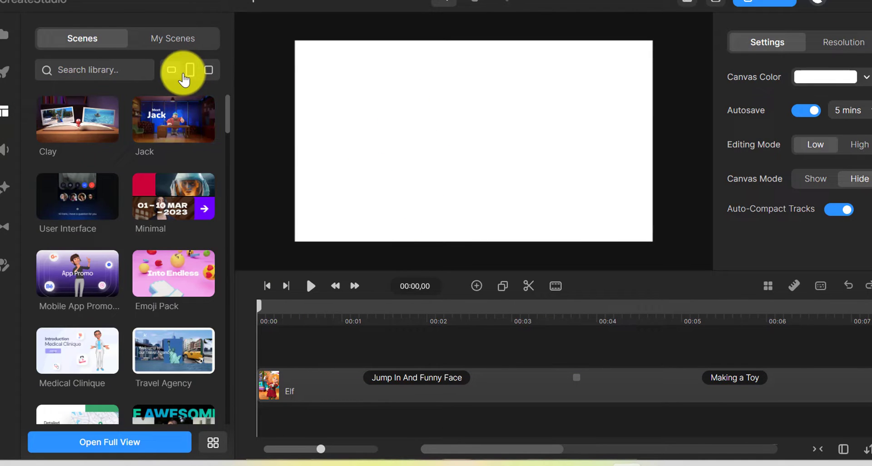
{"action": "left_click", "coordinate": [190, 70]}
{"action": "scroll", "coordinate": [128, 191], "scroll_direction": "down", "scroll_amount": 2}
{"action": "scroll", "coordinate": [123, 209], "scroll_direction": "down", "scroll_amount": 1}
{"action": "scroll", "coordinate": [113, 236], "scroll_direction": "down", "scroll_amount": 3}
{"action": "scroll", "coordinate": [145, 309], "scroll_direction": "down", "scroll_amount": 2}
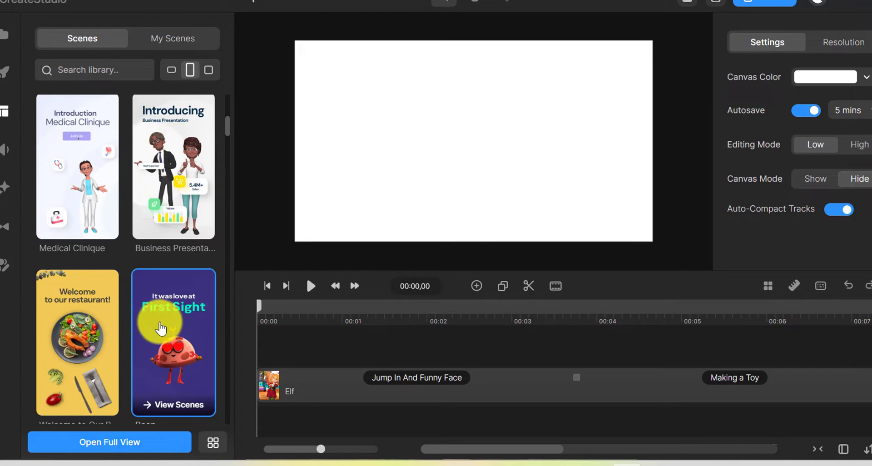
{"action": "scroll", "coordinate": [140, 296], "scroll_direction": "up", "scroll_amount": 5}
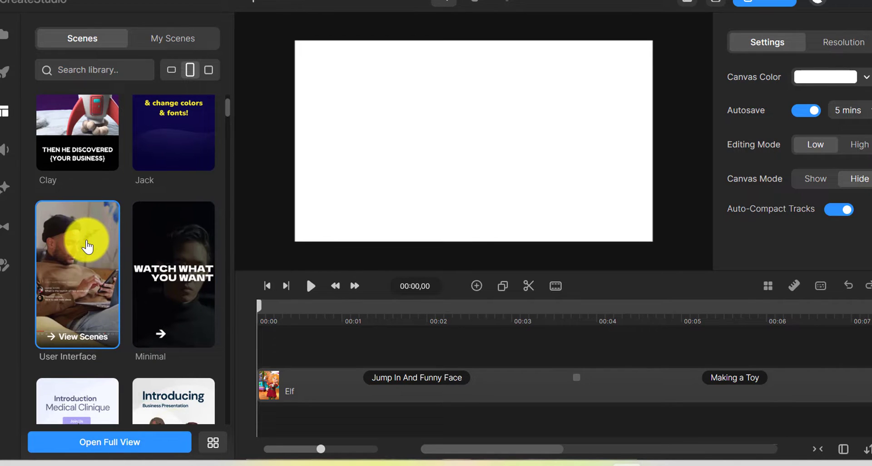
- Open the User Interface scene category and browse its templates
{"action": "left_click", "coordinate": [90, 337]}
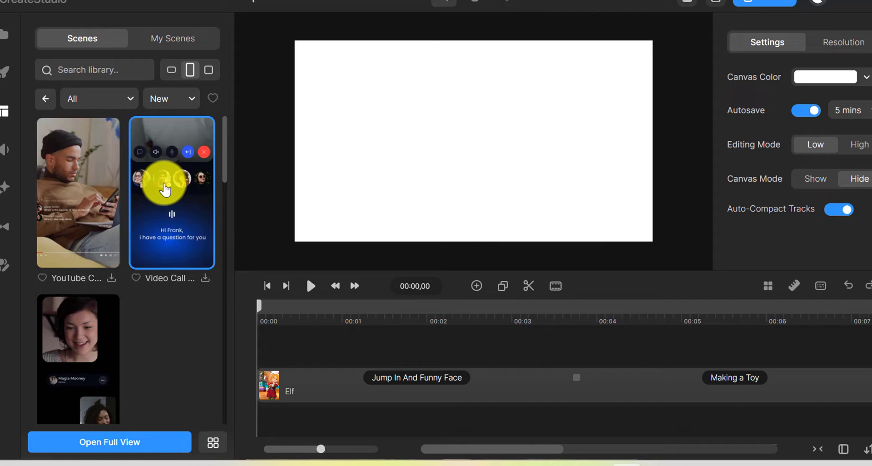
{"action": "scroll", "coordinate": [159, 195], "scroll_direction": "down", "scroll_amount": 3}
{"action": "scroll", "coordinate": [140, 230], "scroll_direction": "down", "scroll_amount": 3}
{"action": "scroll", "coordinate": [130, 250], "scroll_direction": "down", "scroll_amount": 3}
{"action": "scroll", "coordinate": [137, 250], "scroll_direction": "down", "scroll_amount": 3}
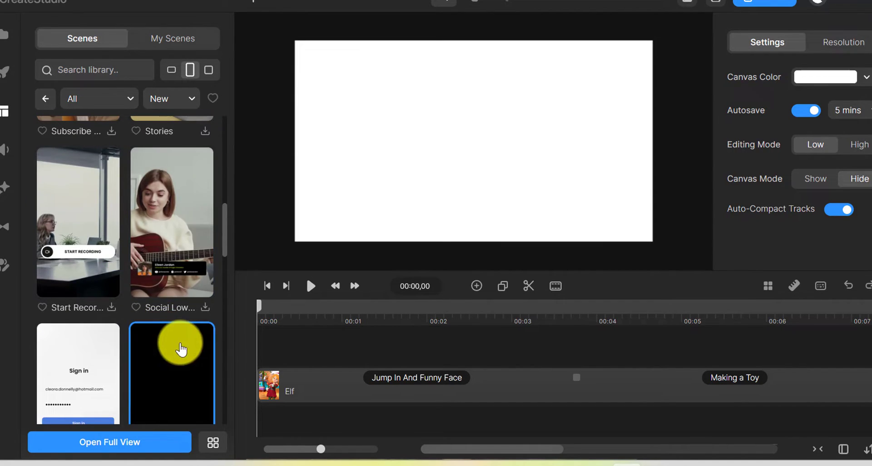
{"action": "scroll", "coordinate": [42, 233], "scroll_direction": "down", "scroll_amount": 4}
{"action": "scroll", "coordinate": [42, 193], "scroll_direction": "down", "scroll_amount": 3}
{"action": "scroll", "coordinate": [84, 263], "scroll_direction": "down", "scroll_amount": 2}
{"action": "mouse_move", "coordinate": [78, 322]}
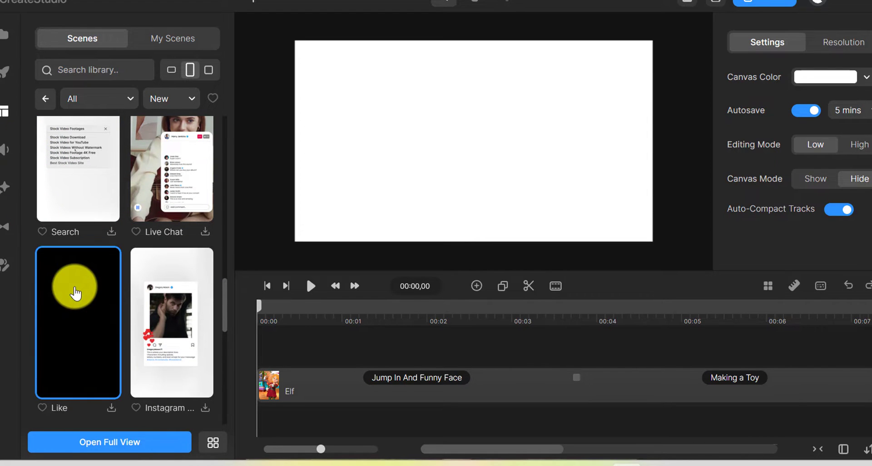
{"action": "scroll", "coordinate": [136, 281], "scroll_direction": "down", "scroll_amount": 4}
{"action": "scroll", "coordinate": [166, 278], "scroll_direction": "down", "scroll_amount": 2}
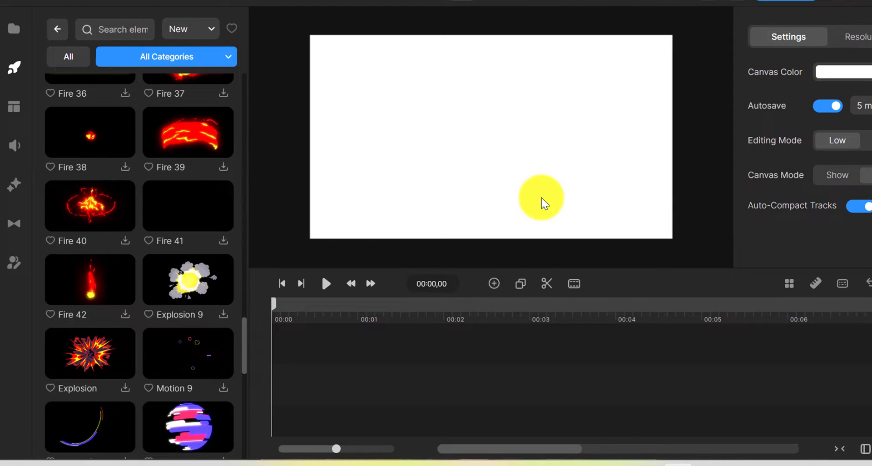
- Drag the 3D Creator character Tom onto the white canvas
{"action": "left_click", "coordinate": [18, 31]}
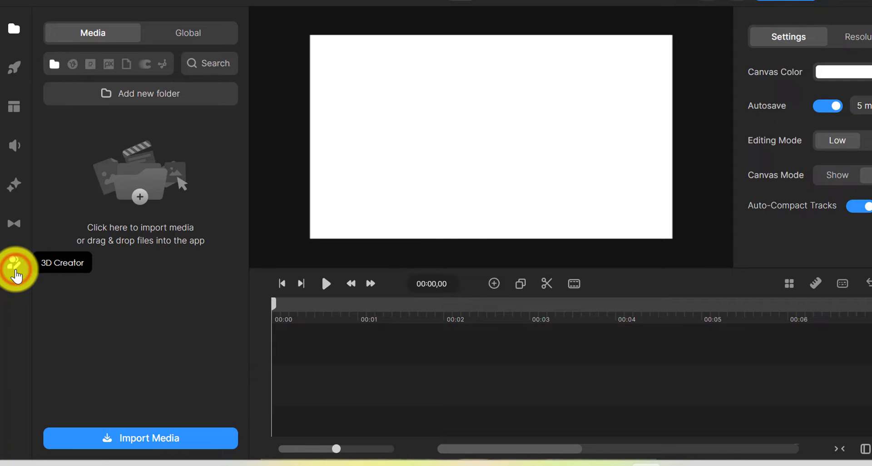
{"action": "left_click", "coordinate": [15, 268]}
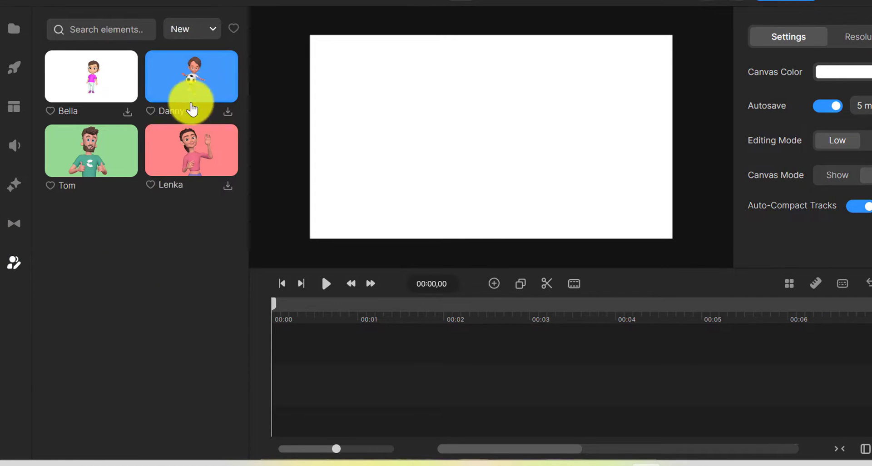
{"action": "left_click_drag", "start_coordinate": [109, 154], "coordinate": [473, 121]}
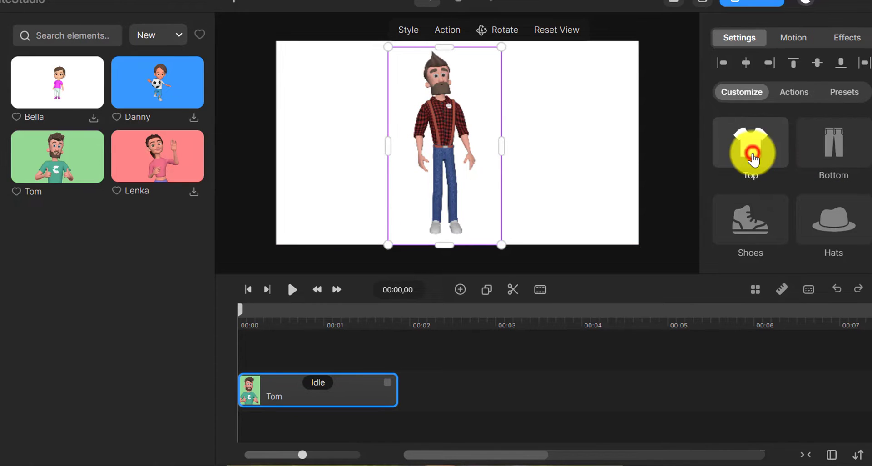
- Dress Tom in the Hawaiian Shirt top, then reselect him for more customising
{"action": "left_click", "coordinate": [753, 154]}
{"action": "left_click", "coordinate": [555, 164]}
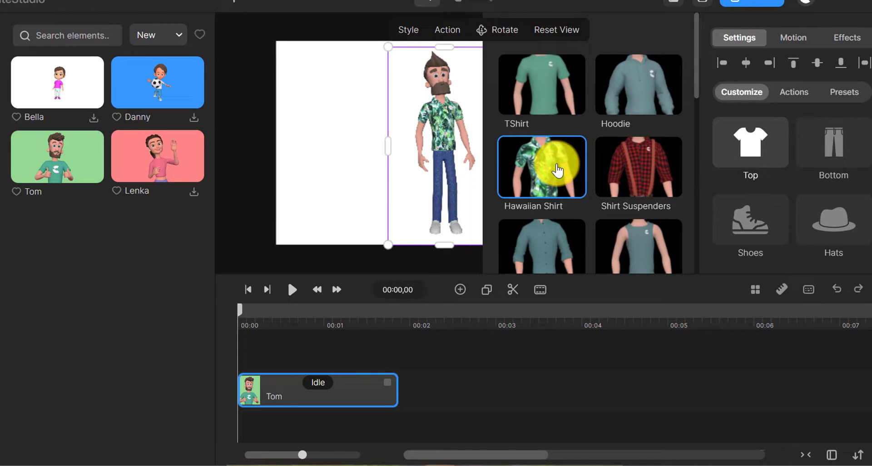
{"action": "left_click", "coordinate": [359, 159]}
{"action": "left_click", "coordinate": [438, 138]}
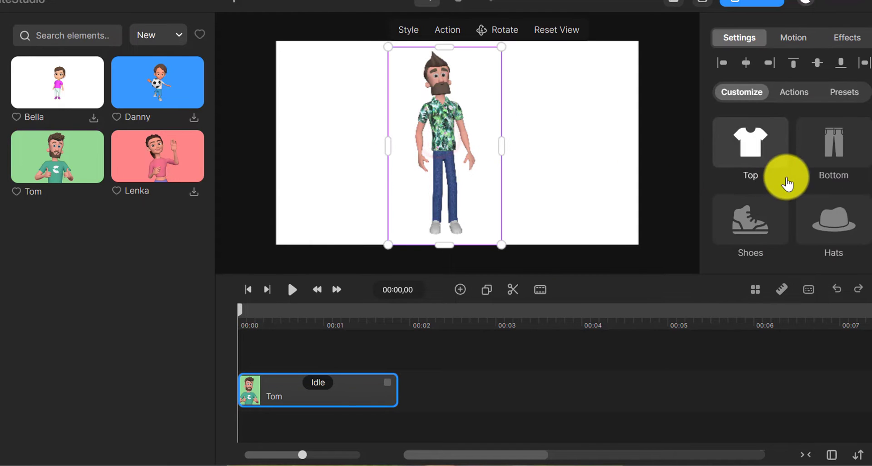
{"action": "scroll", "coordinate": [789, 193], "scroll_direction": "down", "scroll_amount": 2}
{"action": "scroll", "coordinate": [789, 198], "scroll_direction": "up", "scroll_amount": 1}
{"action": "scroll", "coordinate": [788, 196], "scroll_direction": "up", "scroll_amount": 1}
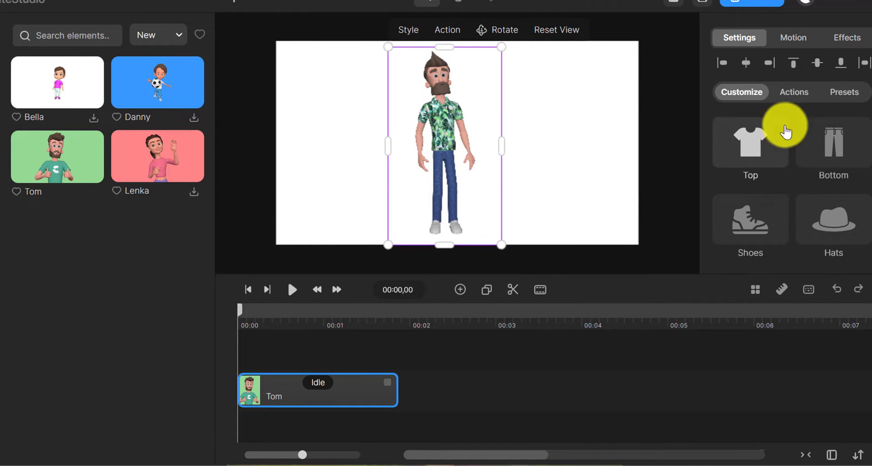
{"action": "scroll", "coordinate": [845, 195], "scroll_direction": "down", "scroll_amount": 1}
{"action": "scroll", "coordinate": [848, 195], "scroll_direction": "down", "scroll_amount": 1}
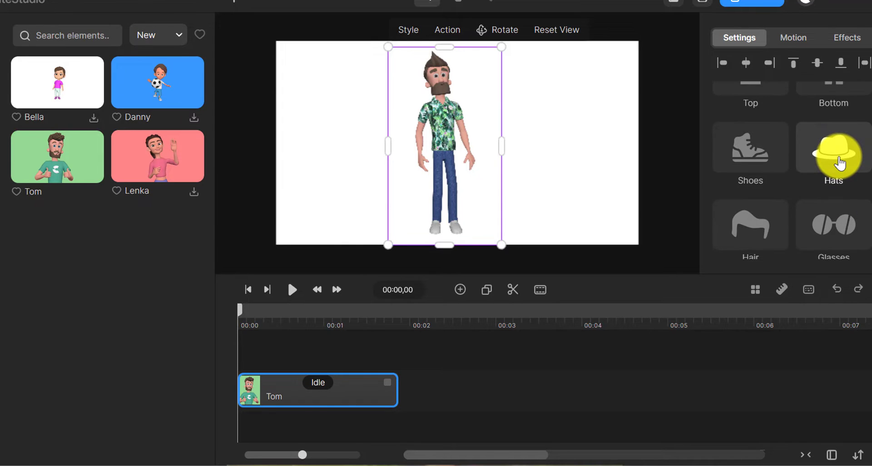
{"action": "scroll", "coordinate": [842, 163], "scroll_direction": "down", "scroll_amount": 2}
- Change Tom's hair to the Clown Wig style
{"action": "left_click", "coordinate": [749, 100]}
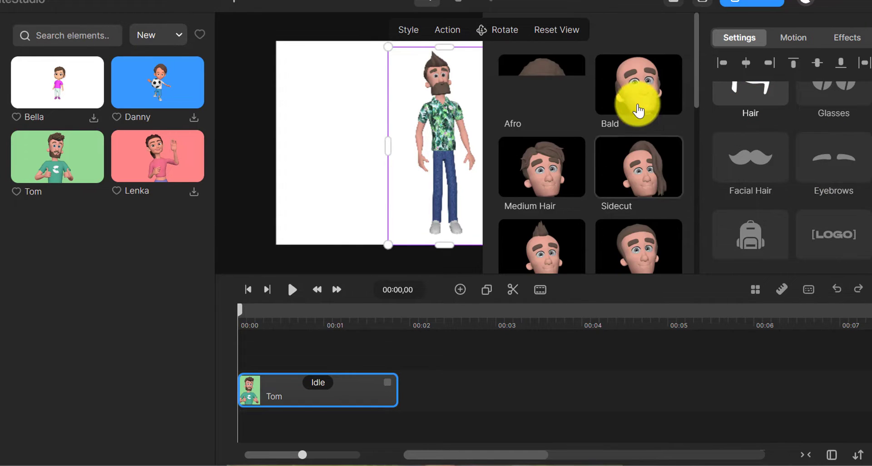
{"action": "left_click", "coordinate": [638, 98]}
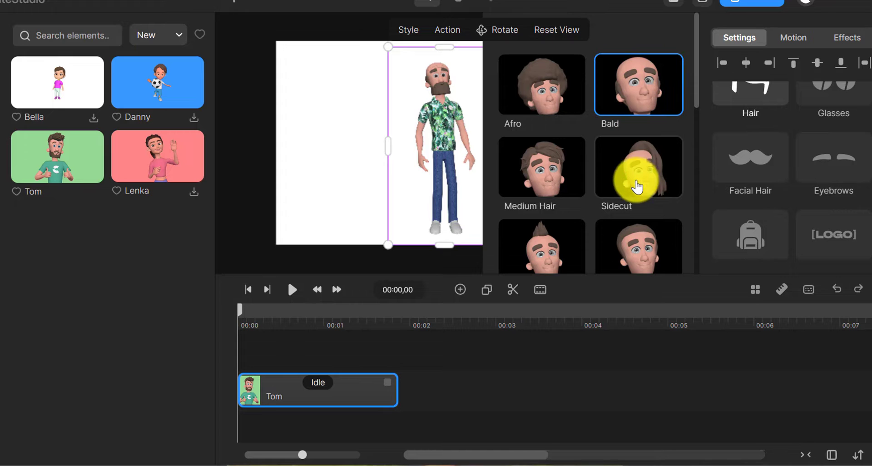
{"action": "scroll", "coordinate": [648, 195], "scroll_direction": "down", "scroll_amount": 2}
{"action": "scroll", "coordinate": [590, 182], "scroll_direction": "down", "scroll_amount": 1}
{"action": "left_click", "coordinate": [630, 196]}
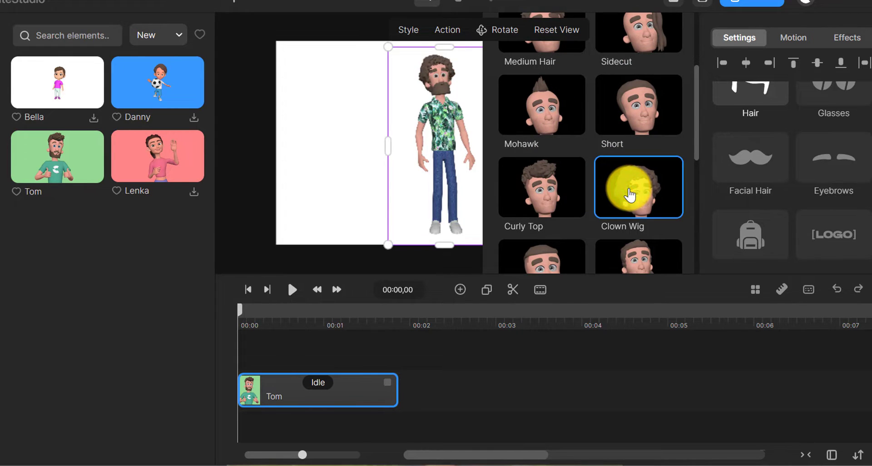
{"action": "left_click", "coordinate": [363, 155]}
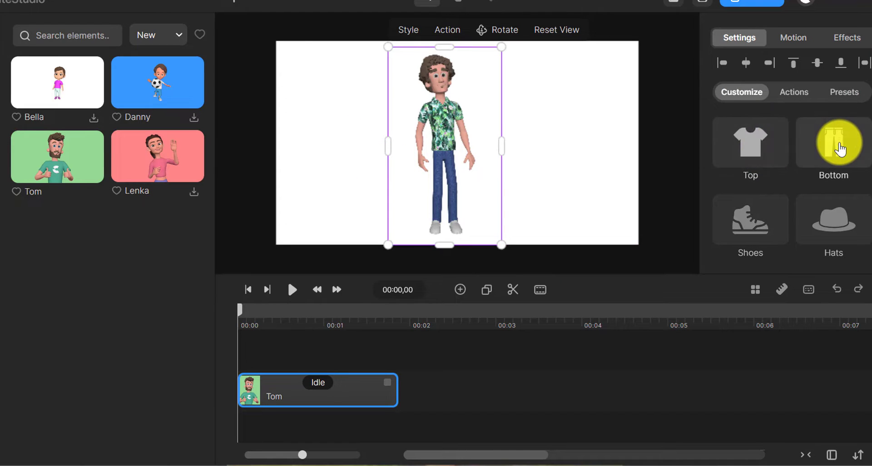
- Change Tom's bottoms to Cargo Pants
{"action": "left_click", "coordinate": [840, 149]}
{"action": "left_click", "coordinate": [564, 88]}
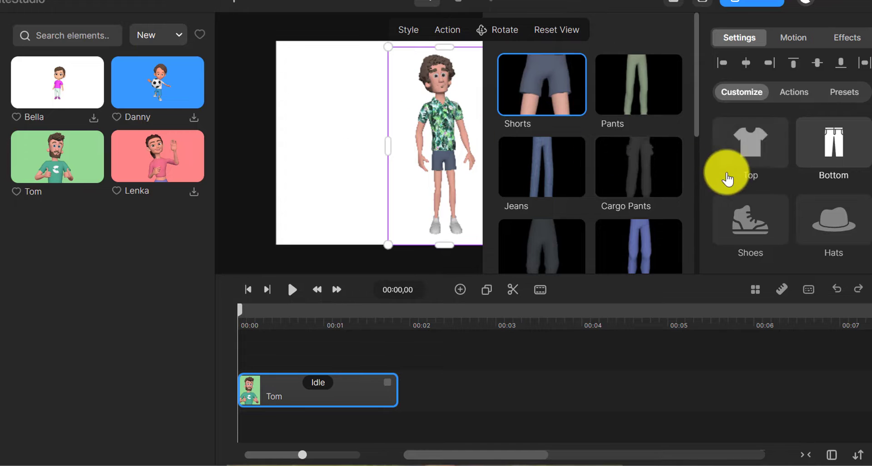
{"action": "scroll", "coordinate": [727, 176], "scroll_direction": "down", "scroll_amount": 3}
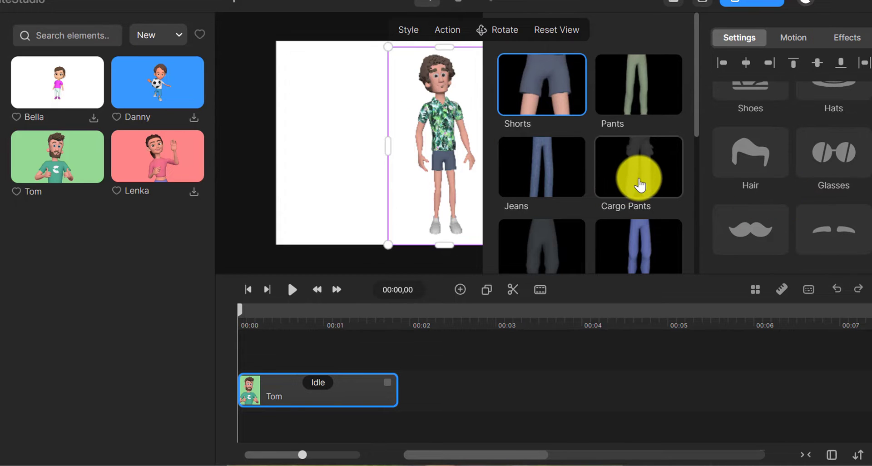
{"action": "left_click", "coordinate": [639, 184]}
{"action": "left_click", "coordinate": [312, 155]}
- Swap Tom's top for the Super Hero shirt
{"action": "left_click", "coordinate": [751, 160]}
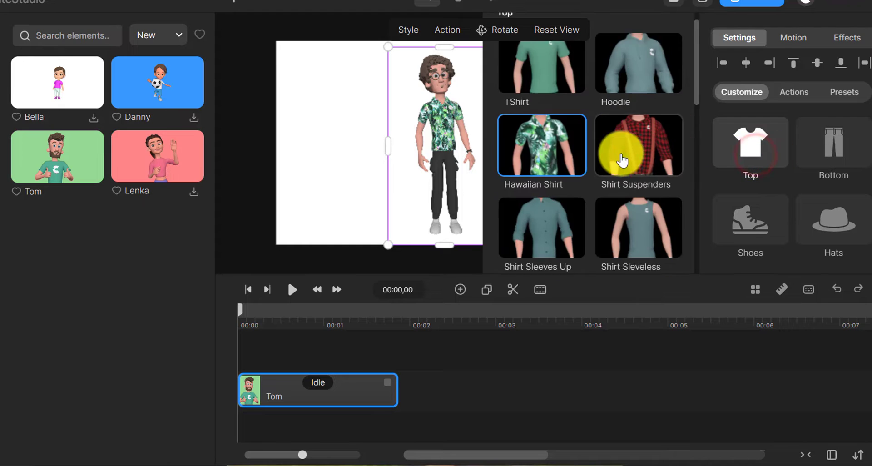
{"action": "scroll", "coordinate": [636, 177], "scroll_direction": "down", "scroll_amount": 3}
{"action": "scroll", "coordinate": [637, 178], "scroll_direction": "down", "scroll_amount": 3}
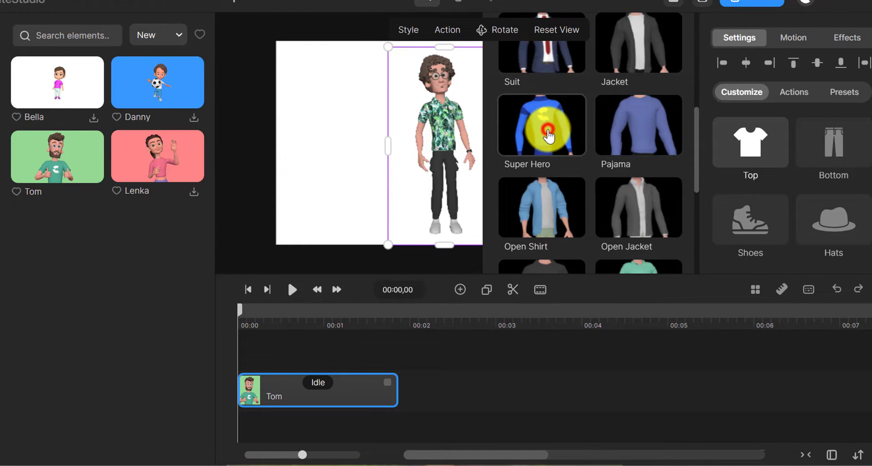
{"action": "left_click", "coordinate": [549, 135]}
{"action": "left_click", "coordinate": [336, 141]}
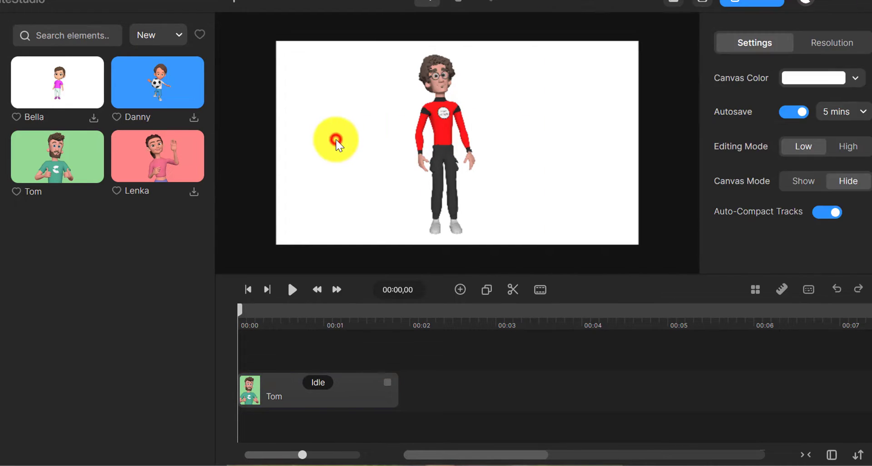
- Add a logo image to Tom and bring up the media library
{"action": "left_click", "coordinate": [442, 123]}
{"action": "scroll", "coordinate": [827, 197], "scroll_direction": "down", "scroll_amount": 3}
{"action": "scroll", "coordinate": [826, 197], "scroll_direction": "down", "scroll_amount": 3}
{"action": "left_click", "coordinate": [831, 166]}
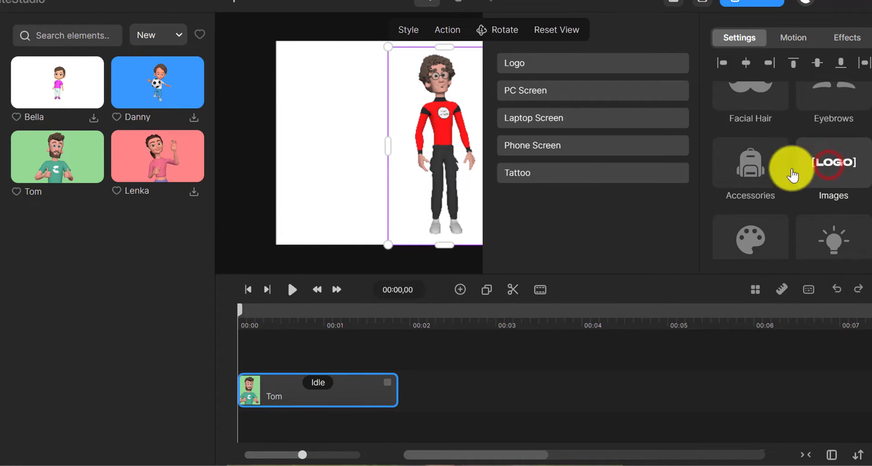
{"action": "left_click", "coordinate": [533, 73]}
{"action": "left_click", "coordinate": [441, 143]}
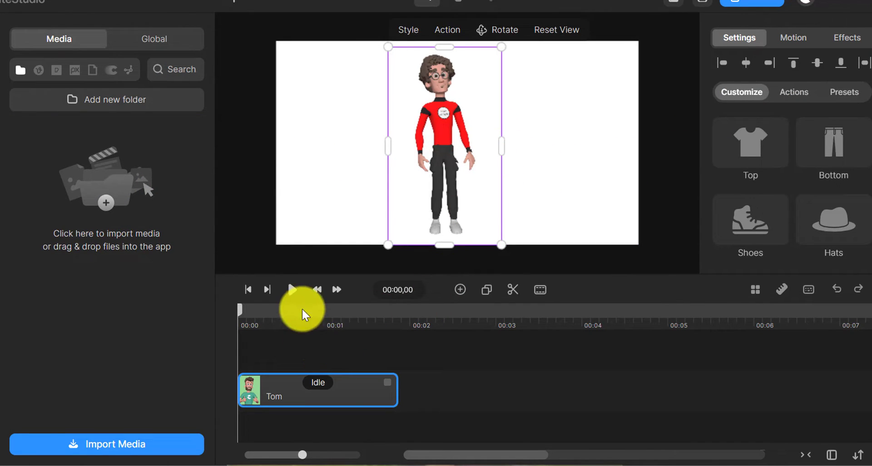
- Add the Doing Dumbell Curls action after Tom's idle pose and preview it
{"action": "left_click", "coordinate": [292, 290]}
{"action": "left_click", "coordinate": [292, 289]}
{"action": "left_click", "coordinate": [323, 382]}
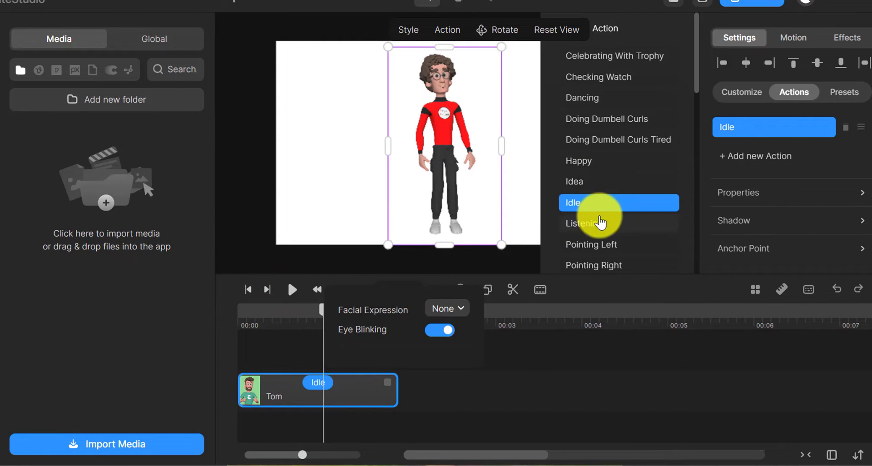
{"action": "left_click", "coordinate": [766, 156]}
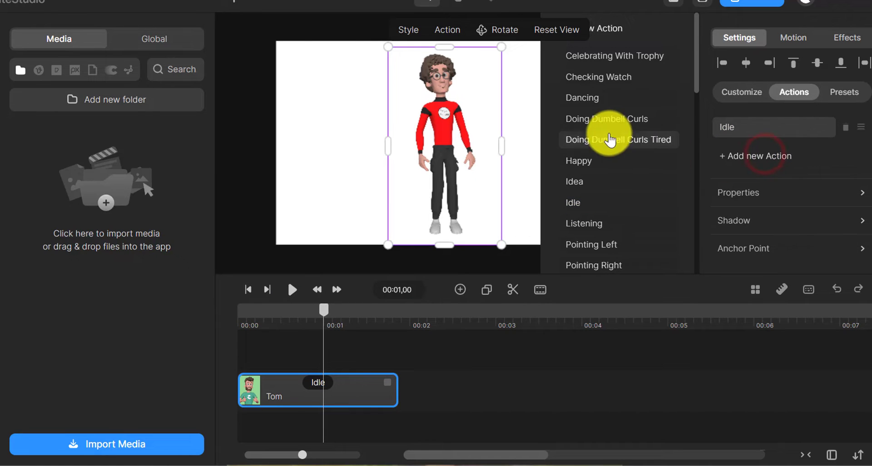
{"action": "left_click", "coordinate": [600, 120]}
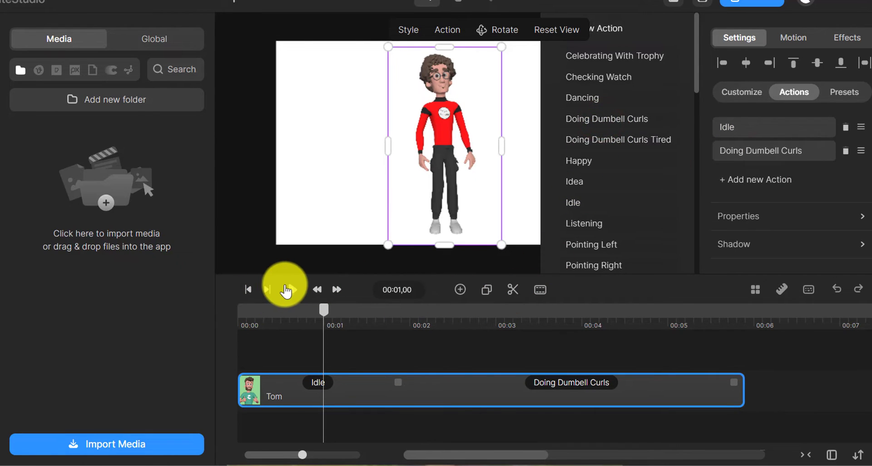
{"action": "left_click", "coordinate": [291, 289]}
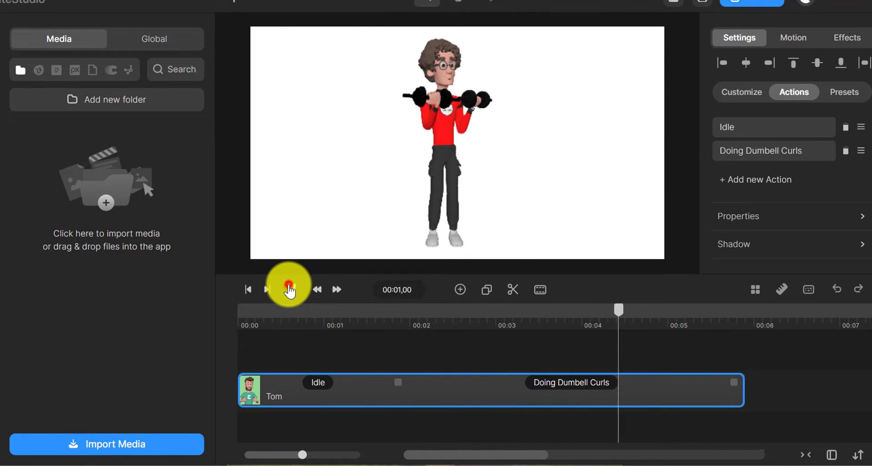
{"action": "left_click", "coordinate": [292, 290]}
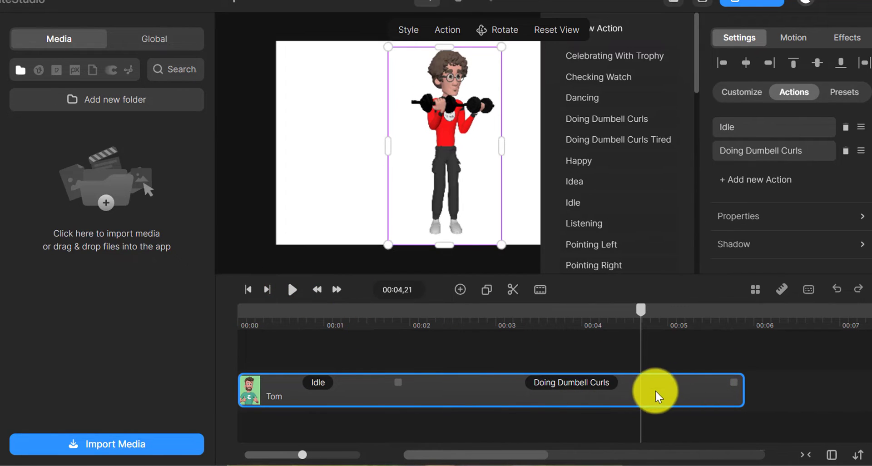
- Set the curls action's facial expression to Happy and replay the animation
{"action": "left_click", "coordinate": [572, 386]}
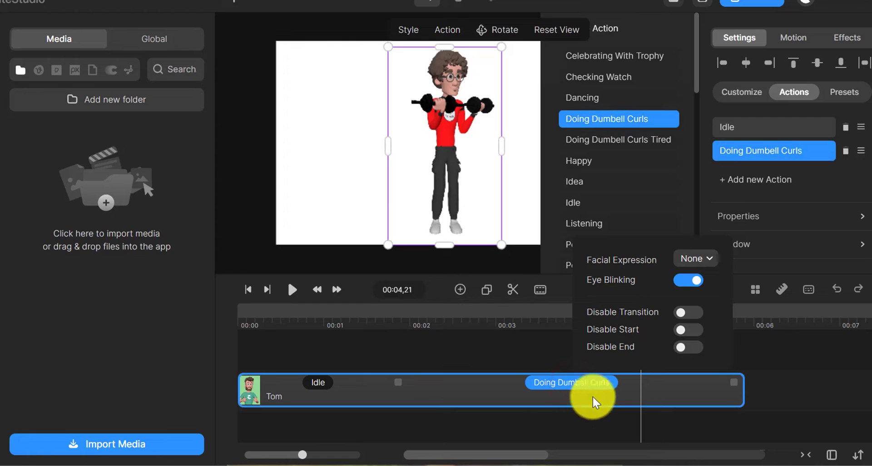
{"action": "left_click", "coordinate": [711, 261]}
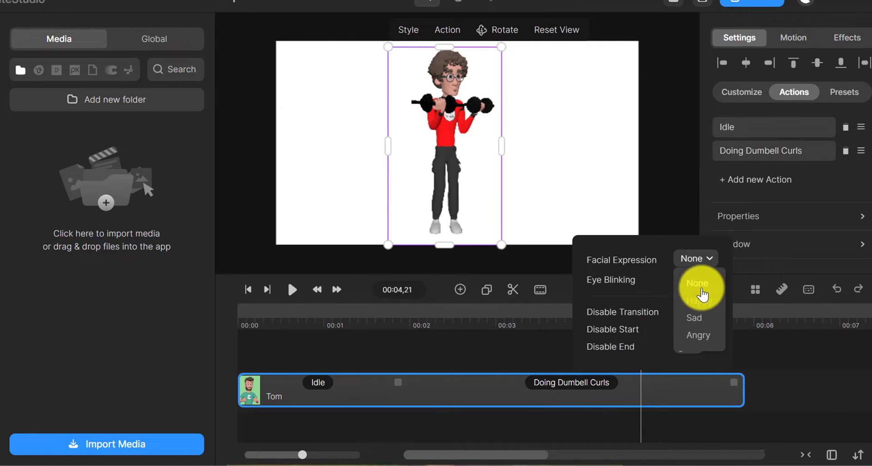
{"action": "left_click", "coordinate": [702, 302]}
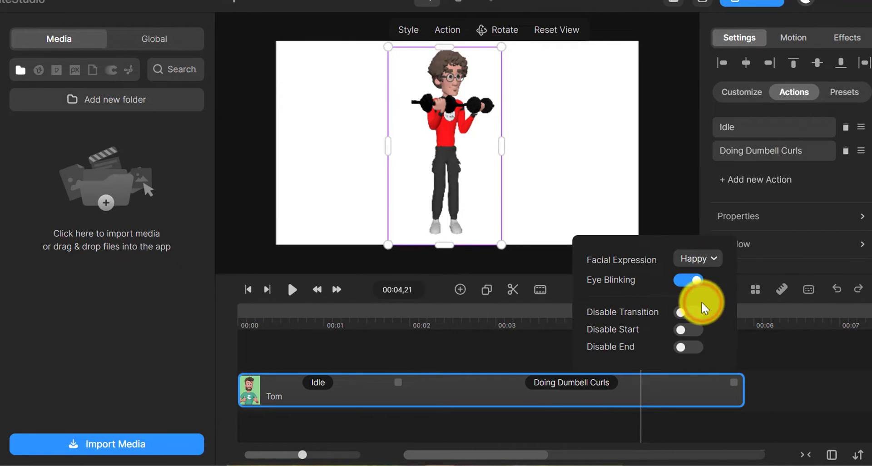
{"action": "left_click", "coordinate": [395, 313]}
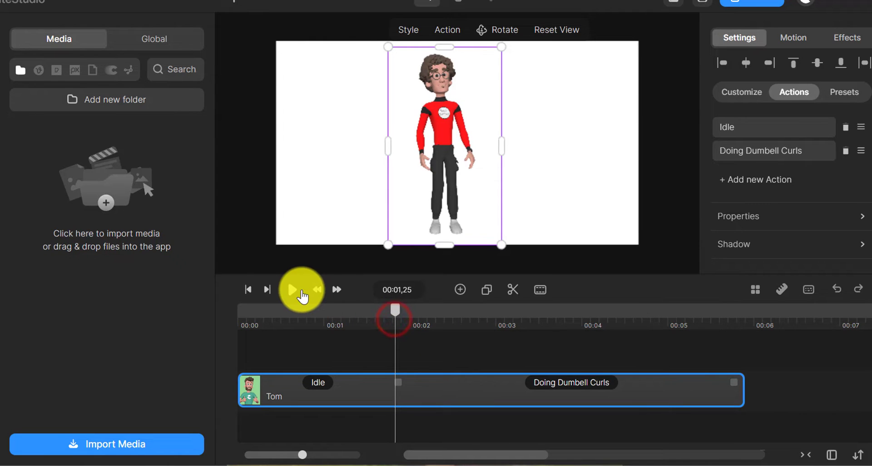
{"action": "left_click", "coordinate": [293, 289]}
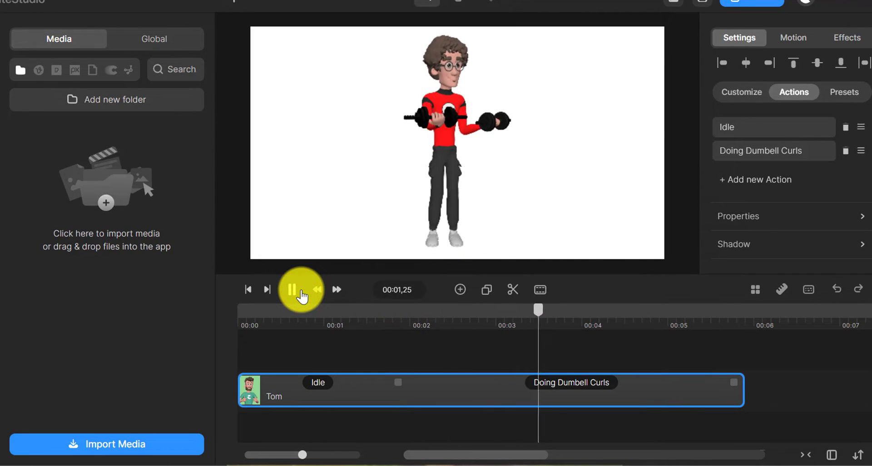
{"action": "left_click", "coordinate": [298, 293]}
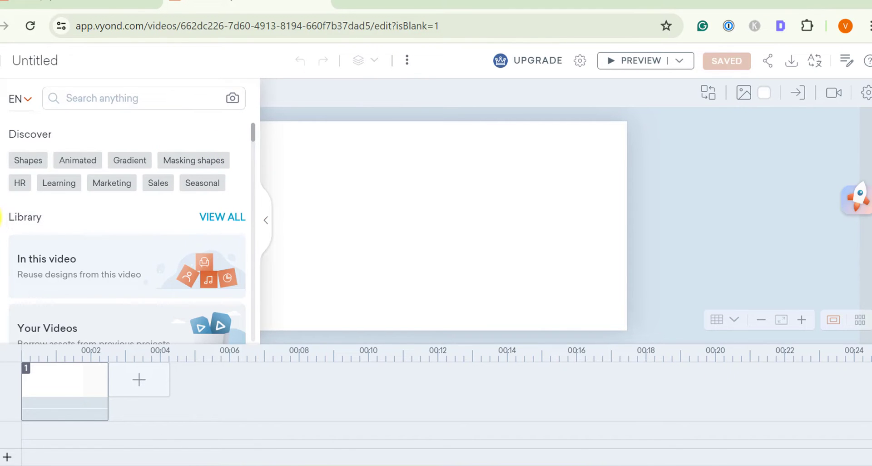
- Start a new Contemporary character in the Business Friendly style with a male figure
{"action": "left_click", "coordinate": [1, 217]}
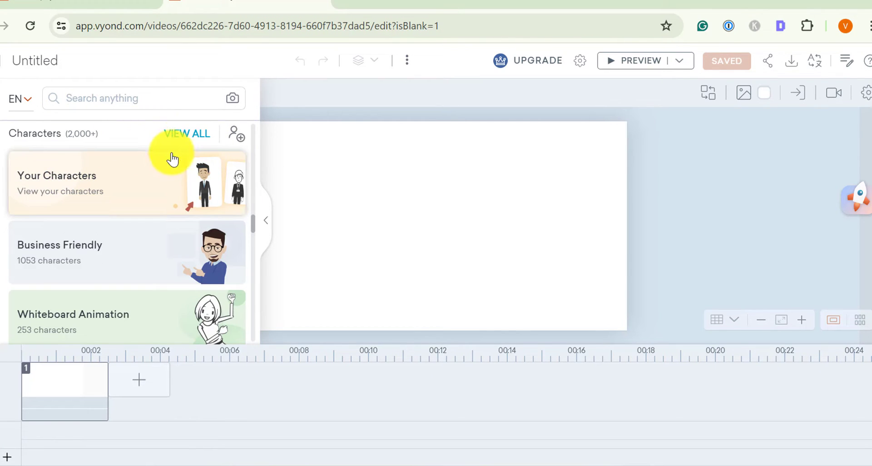
{"action": "scroll", "coordinate": [172, 164], "scroll_direction": "down", "scroll_amount": 2}
{"action": "scroll", "coordinate": [128, 179], "scroll_direction": "down", "scroll_amount": 1}
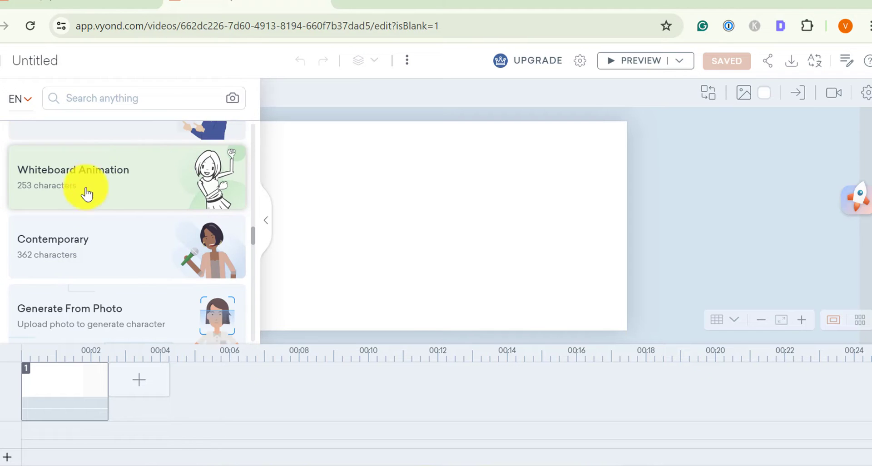
{"action": "left_click", "coordinate": [75, 258]}
{"action": "scroll", "coordinate": [190, 215], "scroll_direction": "down", "scroll_amount": 3}
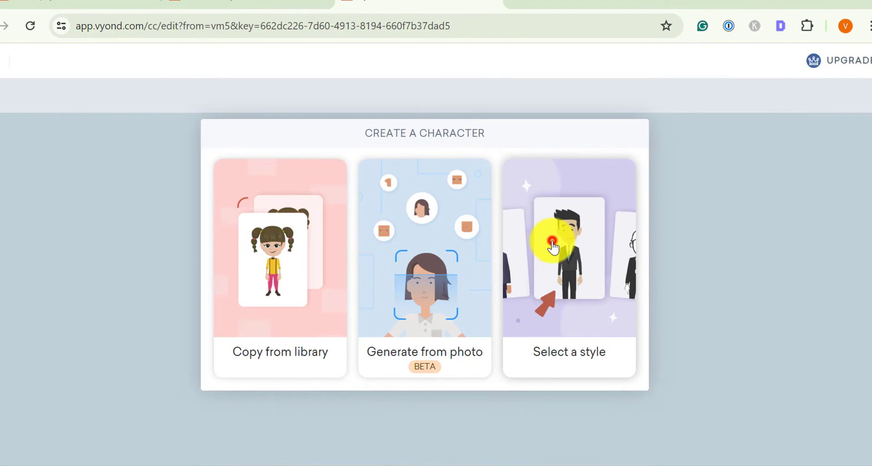
{"action": "left_click", "coordinate": [551, 241]}
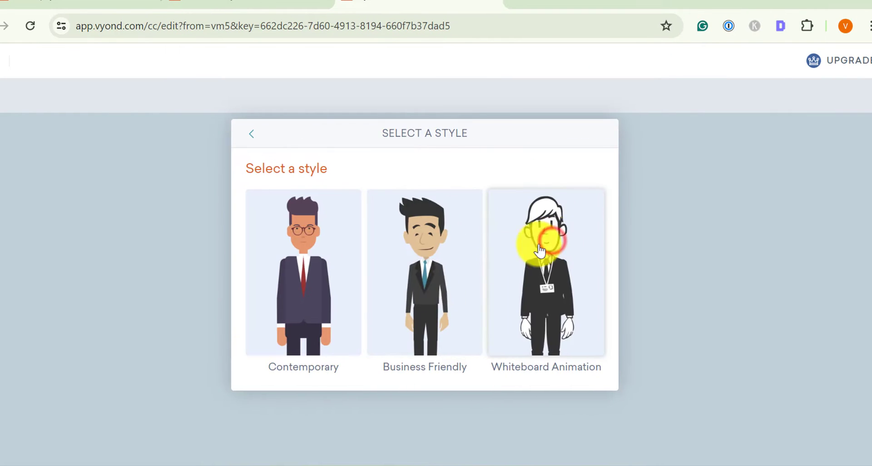
{"action": "left_click", "coordinate": [418, 278]}
{"action": "left_click", "coordinate": [356, 268]}
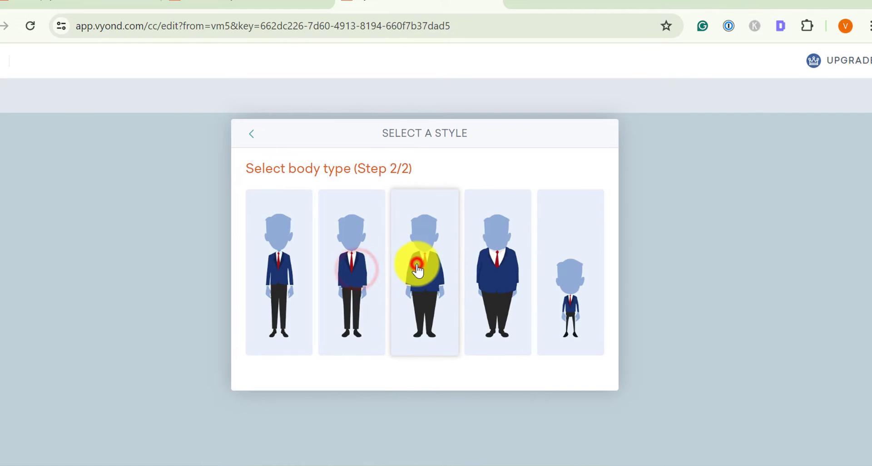
{"action": "left_click", "coordinate": [418, 270]}
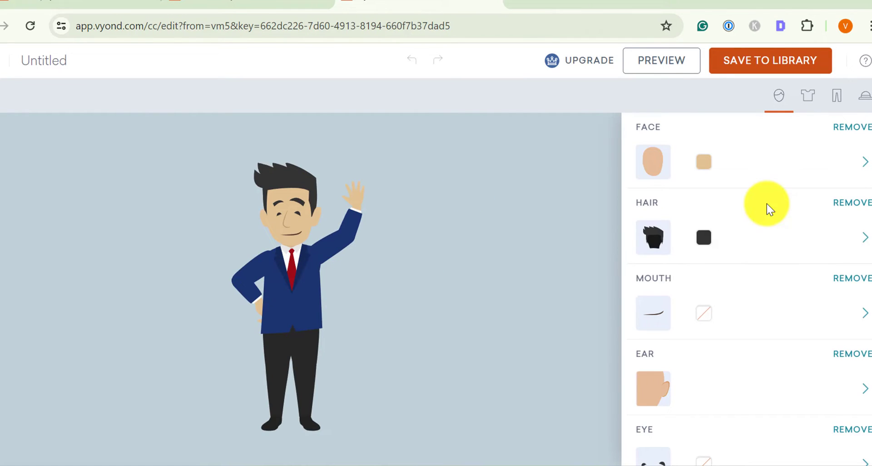
- Give the character the third face shape, a new hairstyle and a grinning mouth
{"action": "left_click", "coordinate": [653, 163]}
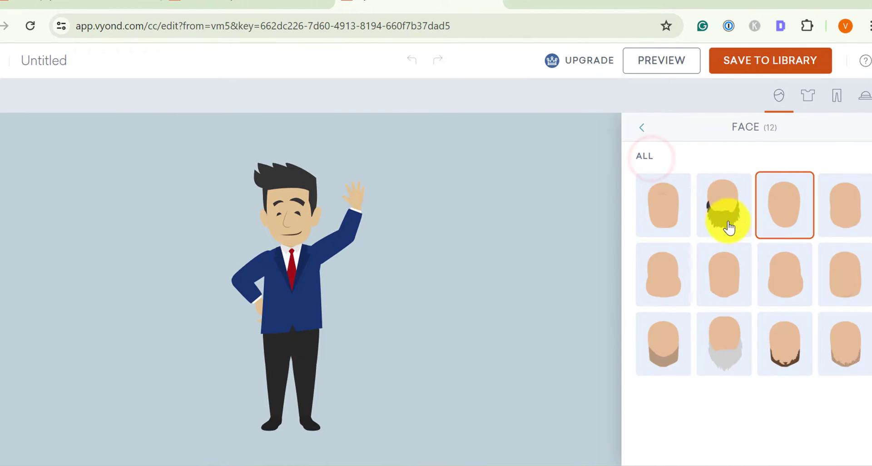
{"action": "left_click", "coordinate": [786, 219]}
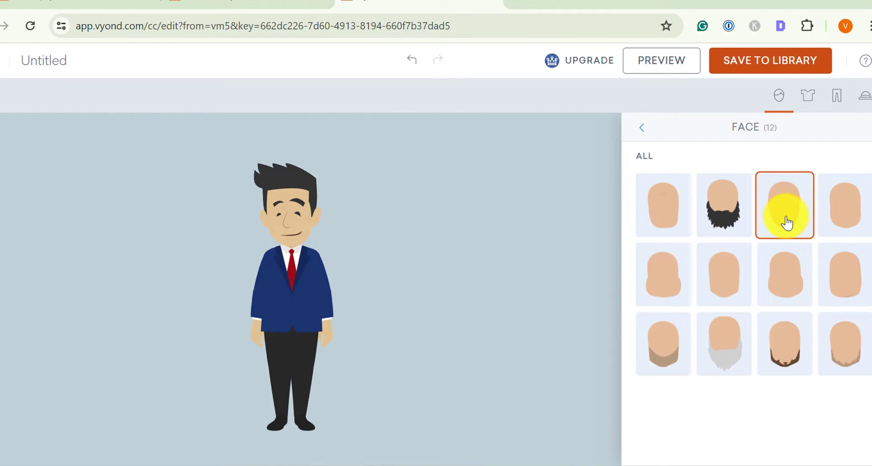
{"action": "left_click", "coordinate": [641, 134]}
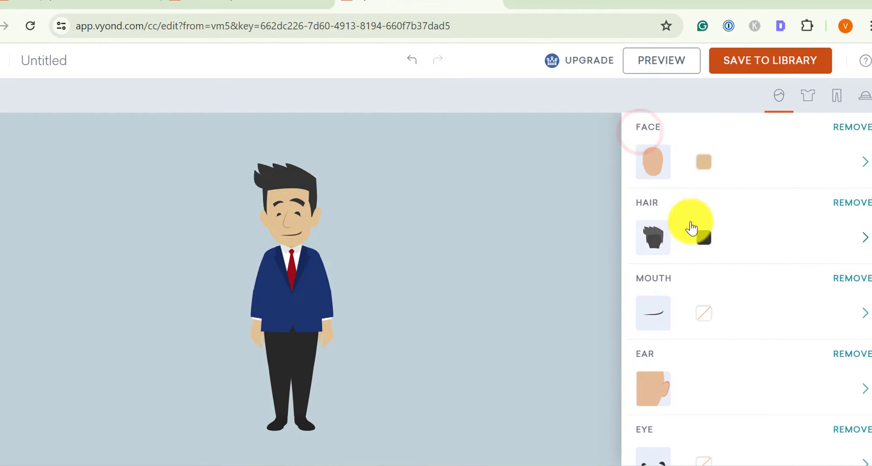
{"action": "left_click", "coordinate": [666, 246]}
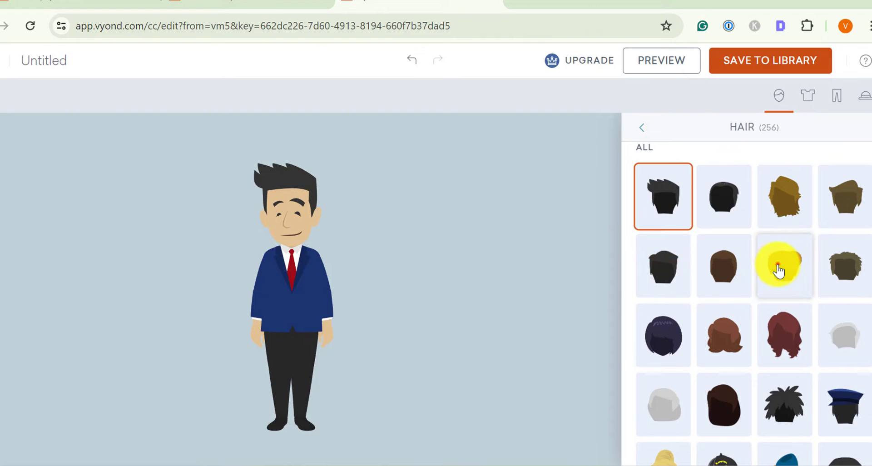
{"action": "left_click", "coordinate": [779, 268]}
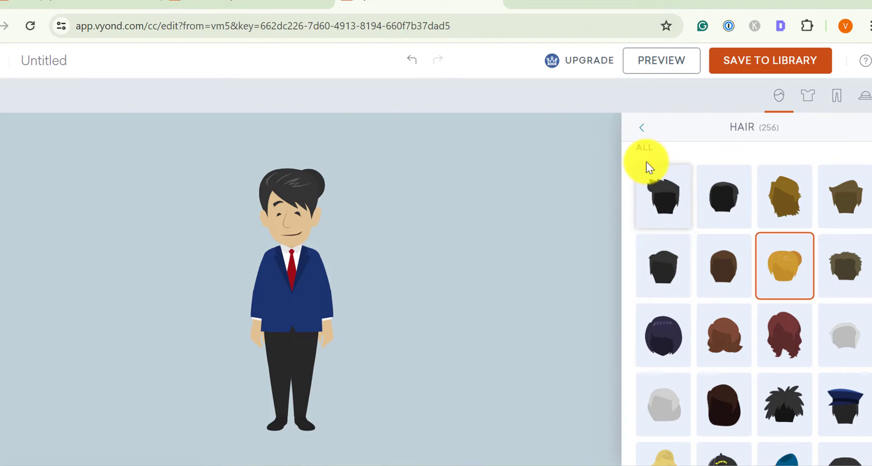
{"action": "left_click", "coordinate": [642, 133]}
{"action": "scroll", "coordinate": [688, 327], "scroll_direction": "down", "scroll_amount": 2}
{"action": "left_click", "coordinate": [653, 245]}
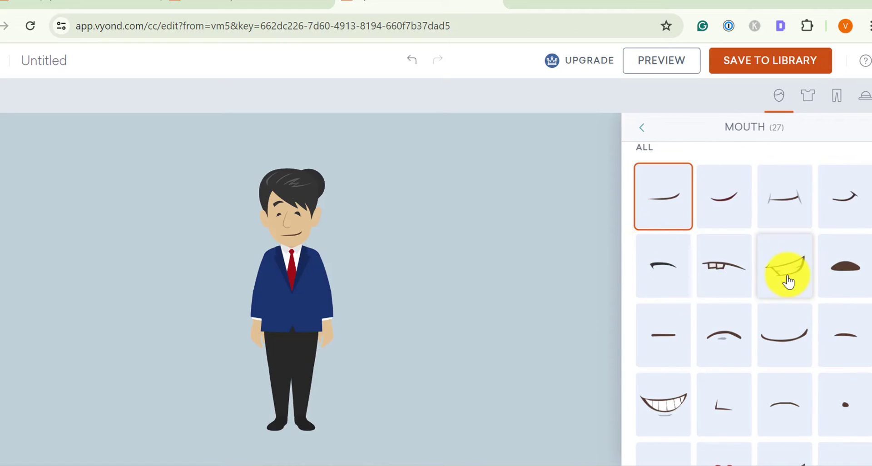
{"action": "left_click", "coordinate": [787, 275]}
- Dress the character in the white shirt and blue jeans
{"action": "left_click", "coordinate": [817, 96]}
{"action": "left_click", "coordinate": [656, 160]}
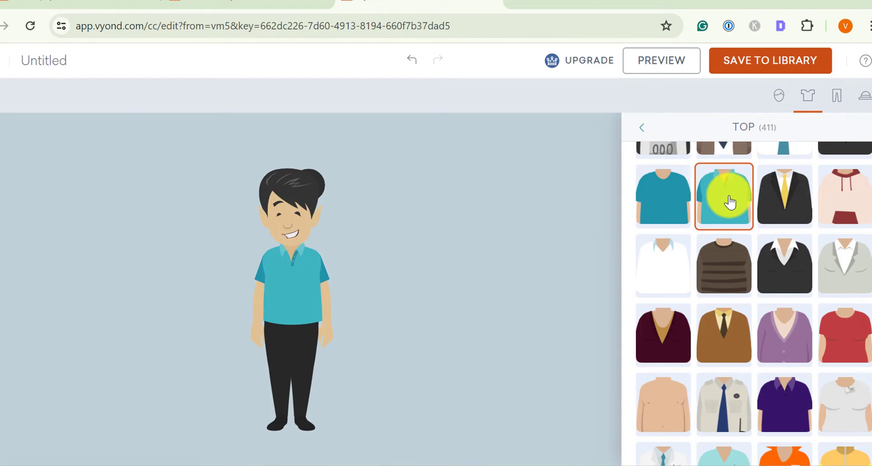
{"action": "left_click", "coordinate": [674, 281]}
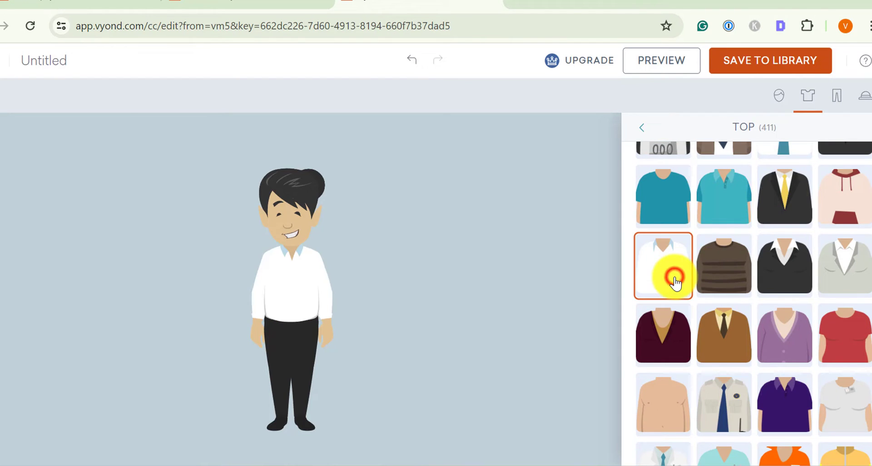
{"action": "left_click", "coordinate": [646, 130]}
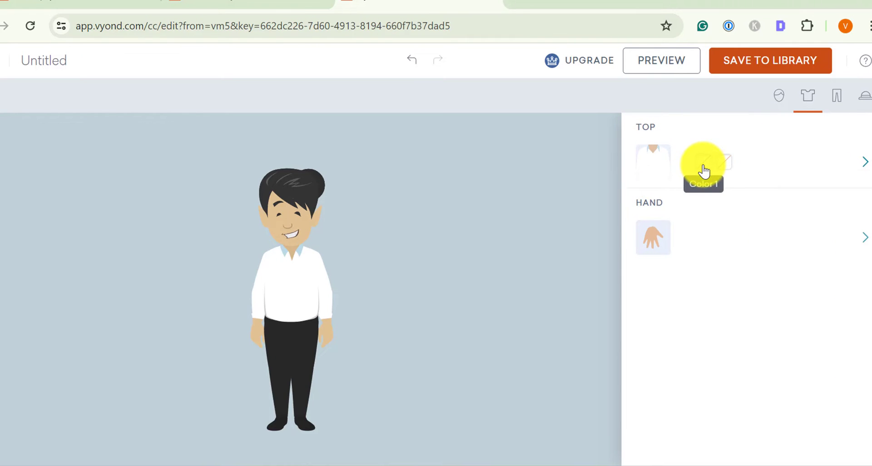
{"action": "left_click", "coordinate": [837, 96]}
{"action": "left_click", "coordinate": [721, 330]}
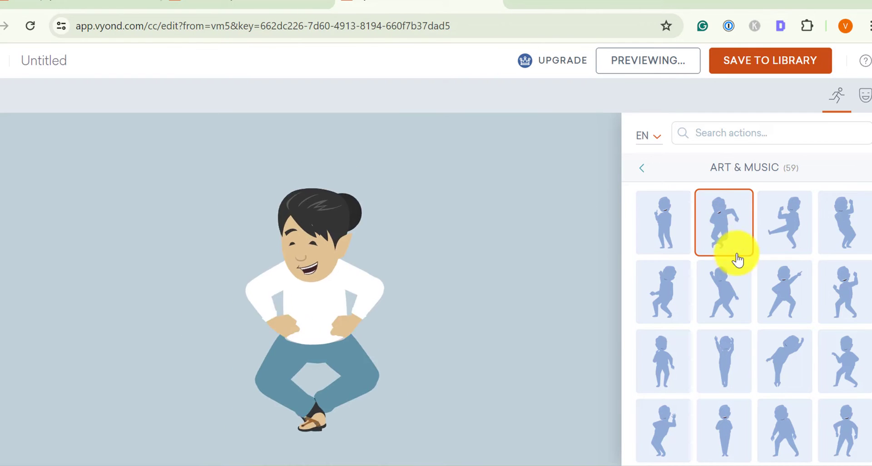
- Preview dance and Public Safety actions, ending with the manhole climb, then go to Character Home
{"action": "left_click", "coordinate": [737, 290]}
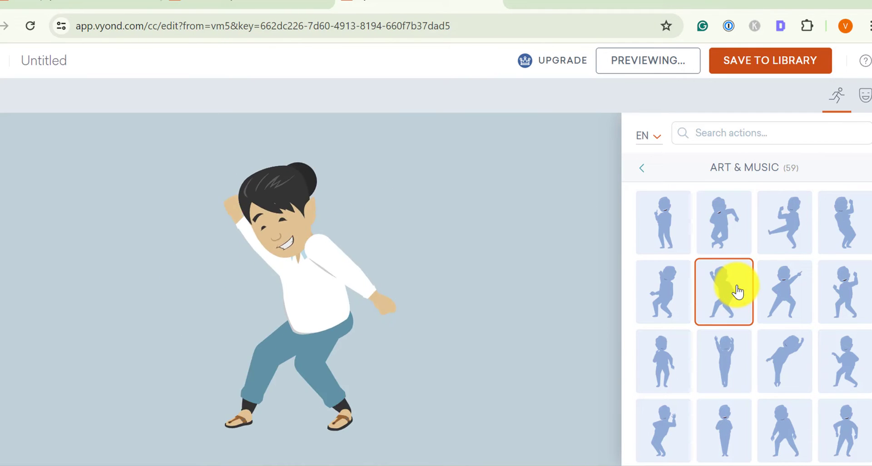
{"action": "left_click", "coordinate": [782, 285]}
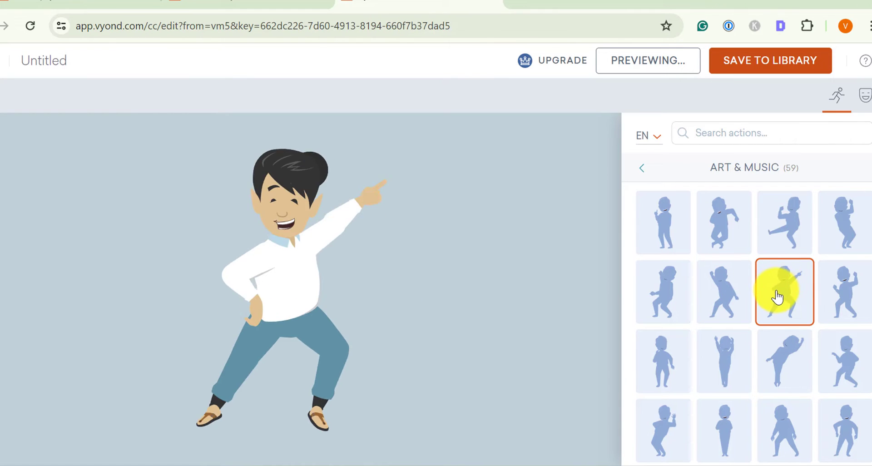
{"action": "left_click", "coordinate": [724, 303]}
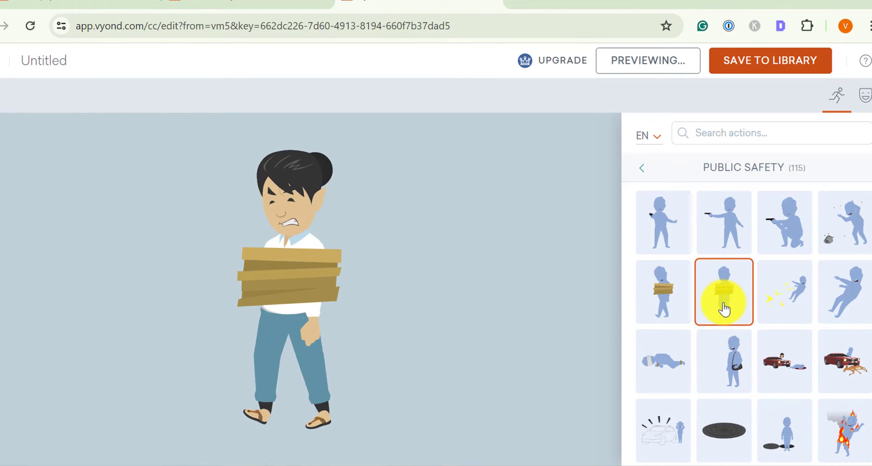
{"action": "left_click", "coordinate": [666, 298]}
{"action": "left_click", "coordinate": [644, 170]}
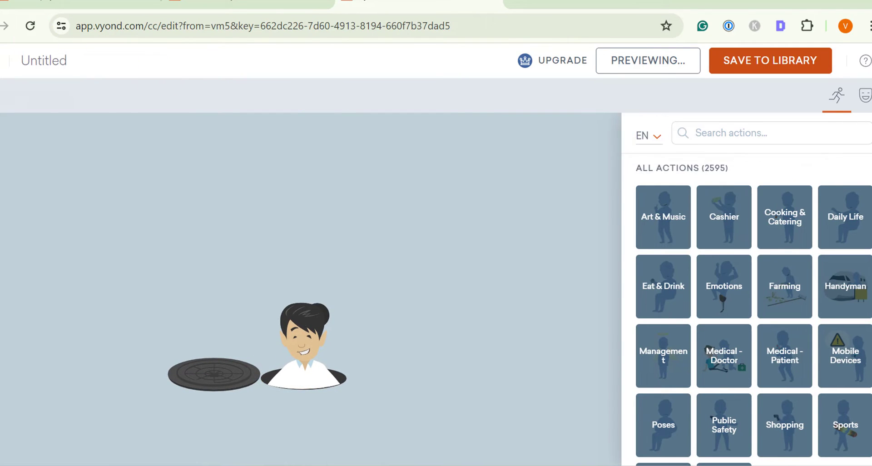
{"action": "left_click", "coordinate": [6, 93]}
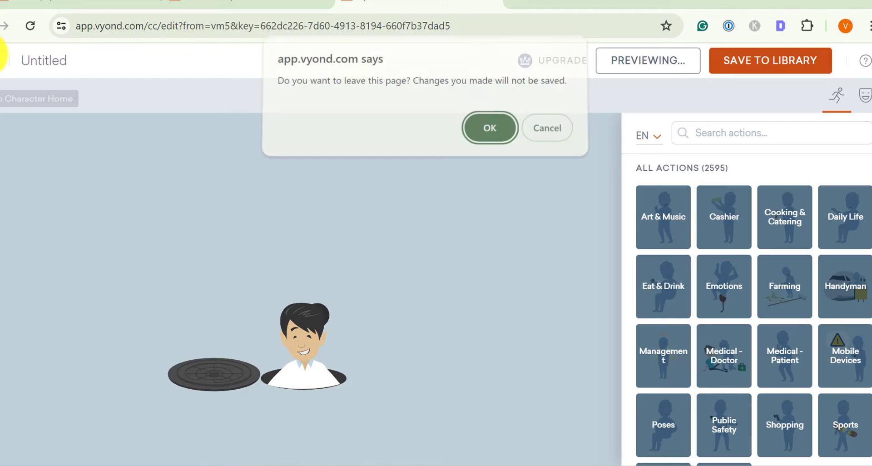
- Leave without saving, then enter the Vyond Go topic 'How to lose weight in 30 days' as a Whiteboard explanation
{"action": "left_click", "coordinate": [495, 127]}
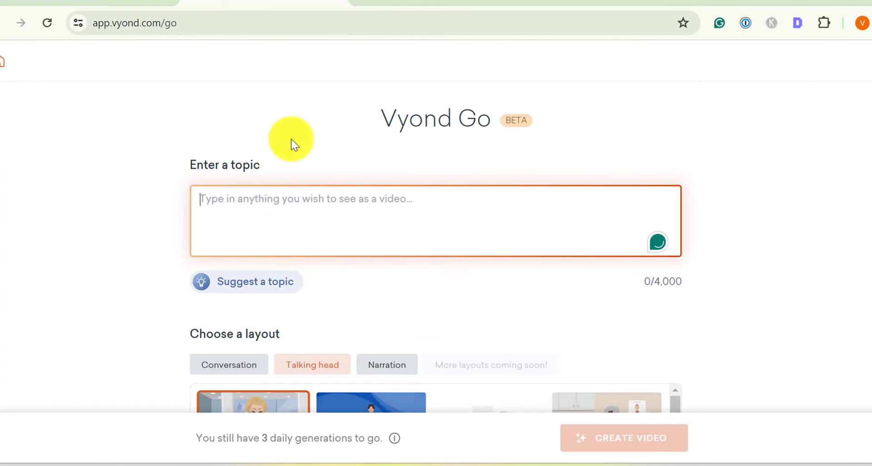
{"action": "type", "text": "How to lose weight in 30 days"}
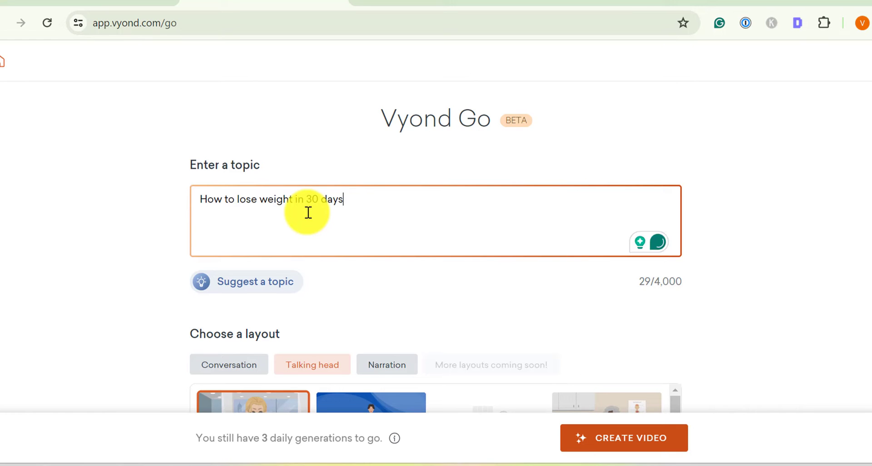
{"action": "scroll", "coordinate": [304, 237], "scroll_direction": "down", "scroll_amount": 5}
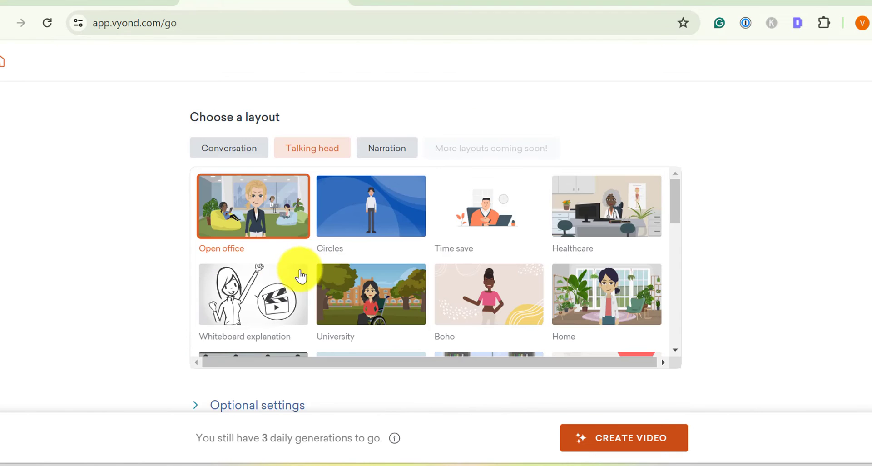
{"action": "left_click", "coordinate": [275, 294]}
- Expand Optional settings, pick a vibe, and generate the whiteboard video
{"action": "scroll", "coordinate": [429, 268], "scroll_direction": "down", "scroll_amount": 2}
{"action": "scroll", "coordinate": [391, 302], "scroll_direction": "down", "scroll_amount": 2}
{"action": "scroll", "coordinate": [455, 336], "scroll_direction": "down", "scroll_amount": 2}
{"action": "scroll", "coordinate": [523, 371], "scroll_direction": "down", "scroll_amount": 2}
{"action": "left_click", "coordinate": [291, 313]}
{"action": "scroll", "coordinate": [356, 288], "scroll_direction": "down", "scroll_amount": 3}
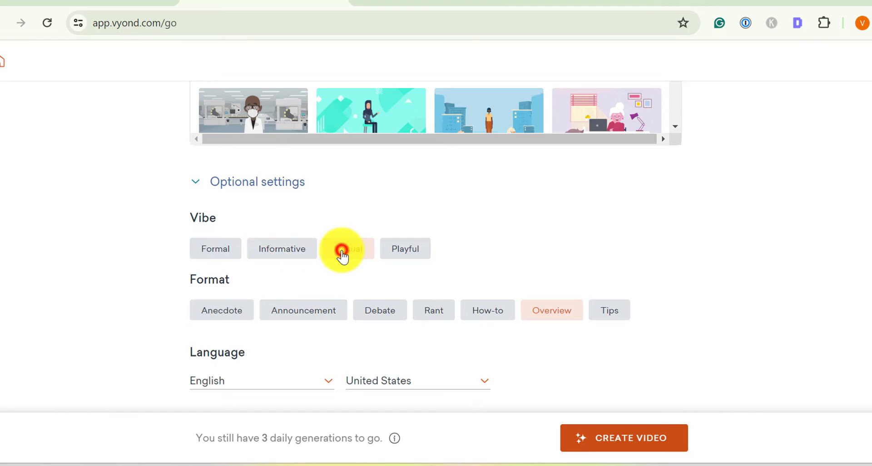
{"action": "left_click", "coordinate": [616, 441]}
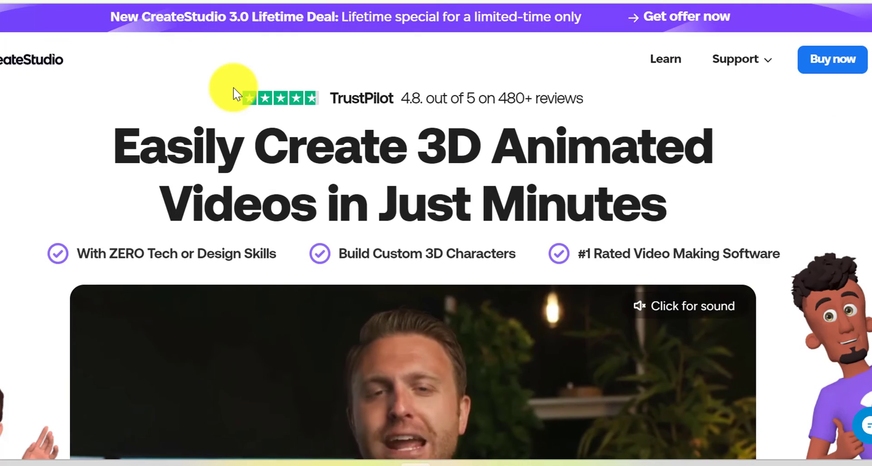
- Browse the CreateStudio 3.0 sales page, then bring up Vyond's Pick your plan pricing page
{"action": "scroll", "coordinate": [441, 175], "scroll_direction": "down", "scroll_amount": 1}
{"action": "scroll", "coordinate": [441, 175], "scroll_direction": "down", "scroll_amount": 2}
{"action": "scroll", "coordinate": [413, 171], "scroll_direction": "down", "scroll_amount": 3}
{"action": "scroll", "coordinate": [382, 168], "scroll_direction": "down", "scroll_amount": 3}
{"action": "scroll", "coordinate": [376, 172], "scroll_direction": "down", "scroll_amount": 3}
{"action": "scroll", "coordinate": [374, 174], "scroll_direction": "down", "scroll_amount": 2}
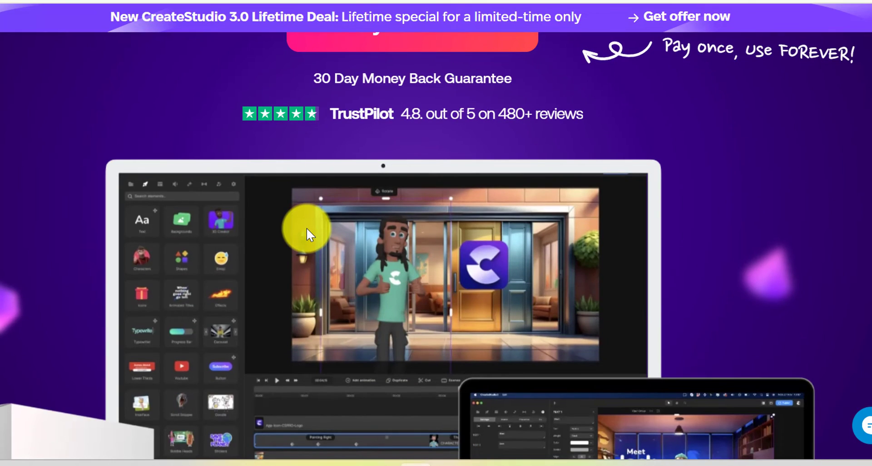
{"action": "scroll", "coordinate": [306, 228], "scroll_direction": "down", "scroll_amount": 3}
{"action": "scroll", "coordinate": [306, 228], "scroll_direction": "down", "scroll_amount": 3}
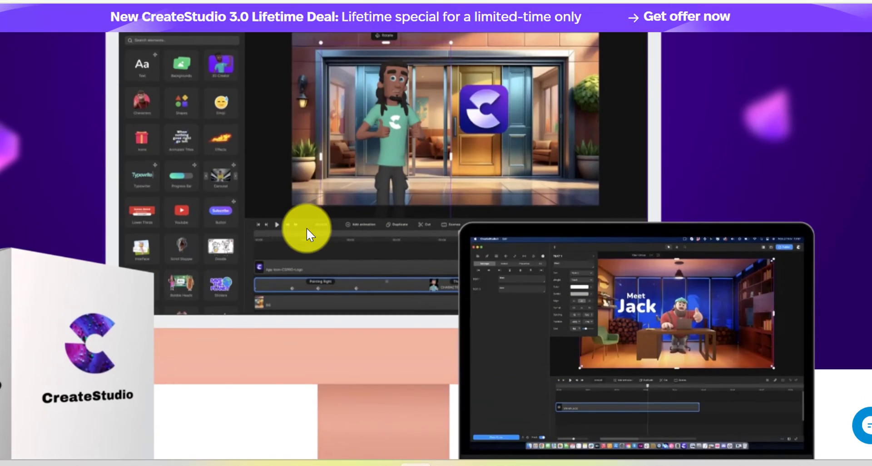
{"action": "scroll", "coordinate": [348, 188], "scroll_direction": "down", "scroll_amount": 5}
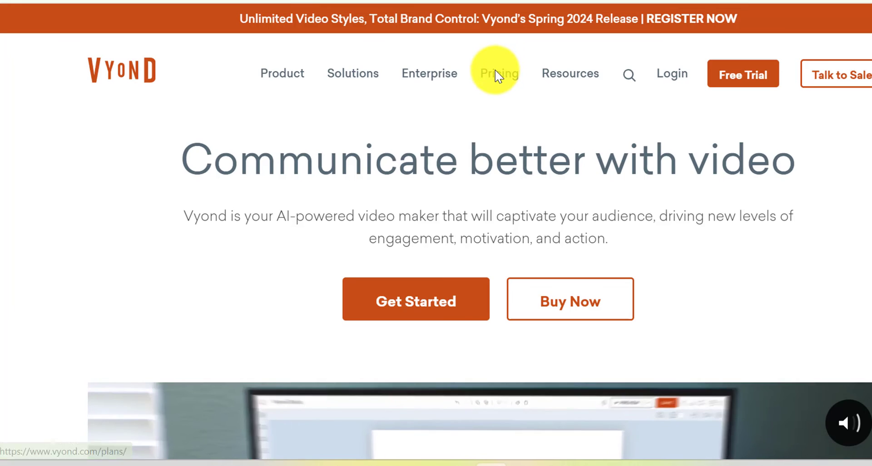
{"action": "left_click", "coordinate": [495, 73]}
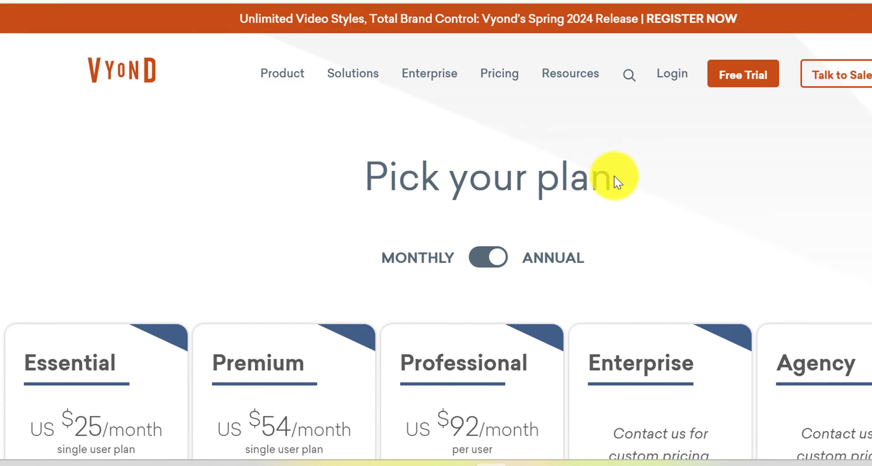
- Show Vyond's plans at monthly prices ($49, $89, $179)
{"action": "scroll", "coordinate": [798, 156], "scroll_direction": "down", "scroll_amount": 3}
{"action": "left_click", "coordinate": [477, 116]}
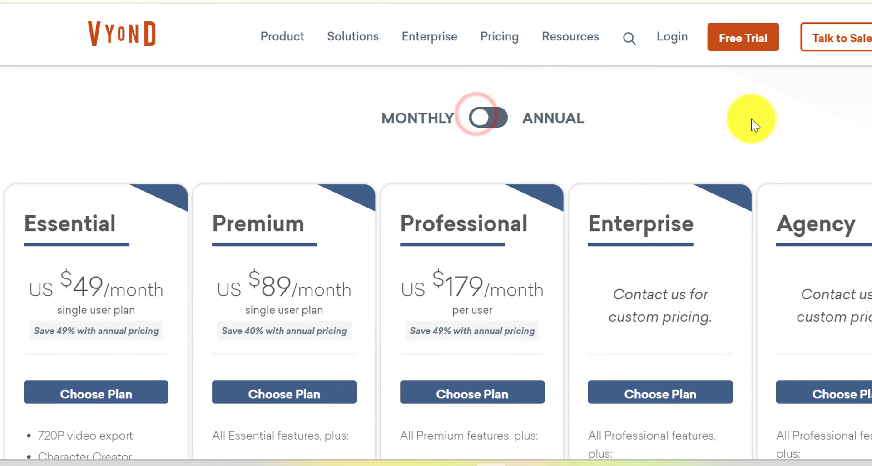
{"action": "scroll", "coordinate": [750, 121], "scroll_direction": "down", "scroll_amount": 2}
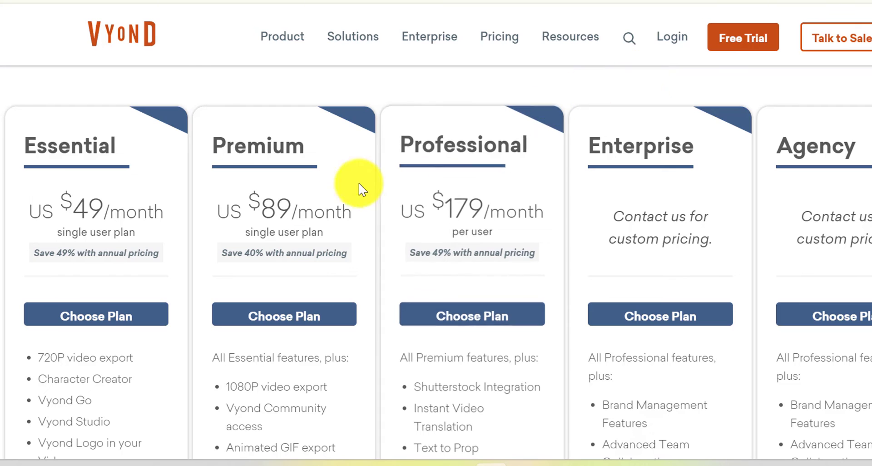
{"action": "scroll", "coordinate": [144, 227], "scroll_direction": "down", "scroll_amount": 2}
{"action": "scroll", "coordinate": [114, 341], "scroll_direction": "down", "scroll_amount": 2}
- Open the full plan comparison chart and review it down to the logo-watermark row
{"action": "left_click", "coordinate": [85, 420]}
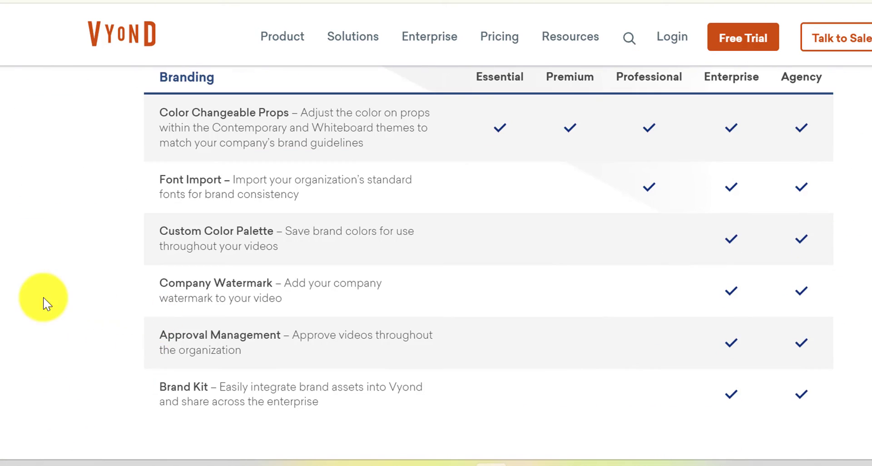
{"action": "scroll", "coordinate": [849, 194], "scroll_direction": "down", "scroll_amount": 2}
{"action": "scroll", "coordinate": [828, 202], "scroll_direction": "down", "scroll_amount": 1}
{"action": "scroll", "coordinate": [755, 222], "scroll_direction": "down", "scroll_amount": 3}
{"action": "scroll", "coordinate": [734, 221], "scroll_direction": "down", "scroll_amount": 4}
{"action": "scroll", "coordinate": [729, 227], "scroll_direction": "down", "scroll_amount": 2}
{"action": "scroll", "coordinate": [62, 182], "scroll_direction": "up", "scroll_amount": 10}
{"action": "scroll", "coordinate": [62, 182], "scroll_direction": "up", "scroll_amount": 3}
{"action": "scroll", "coordinate": [61, 176], "scroll_direction": "up", "scroll_amount": 2}
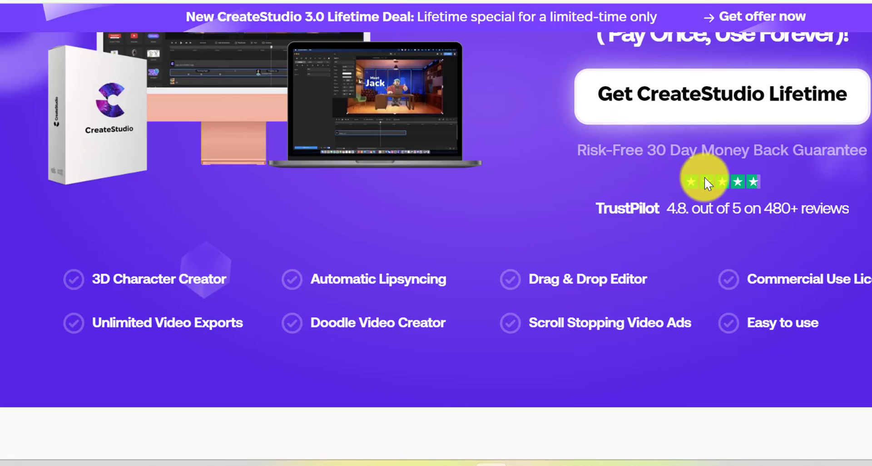
{"action": "scroll", "coordinate": [704, 177], "scroll_direction": "up", "scroll_amount": 4}
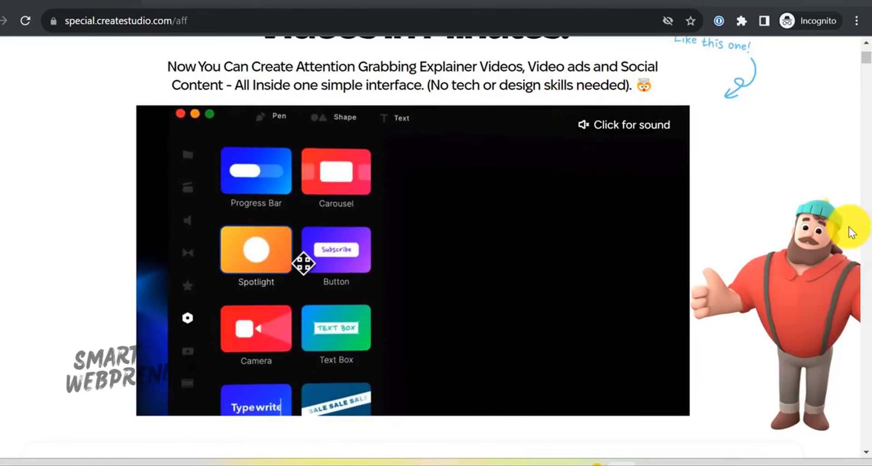
- Start buying CreateStudio and look over the $67.00 Commercial License LIFETIME DEAL checkout
{"action": "scroll", "coordinate": [856, 66], "scroll_direction": "up", "scroll_amount": 3}
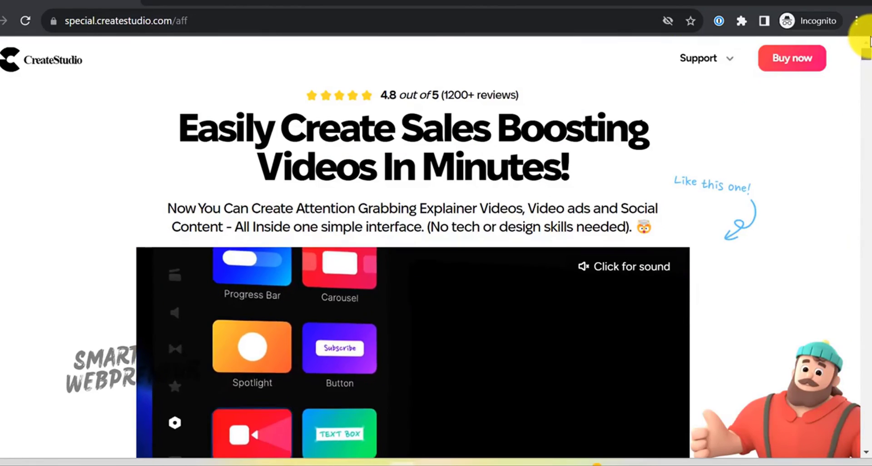
{"action": "left_click", "coordinate": [812, 63]}
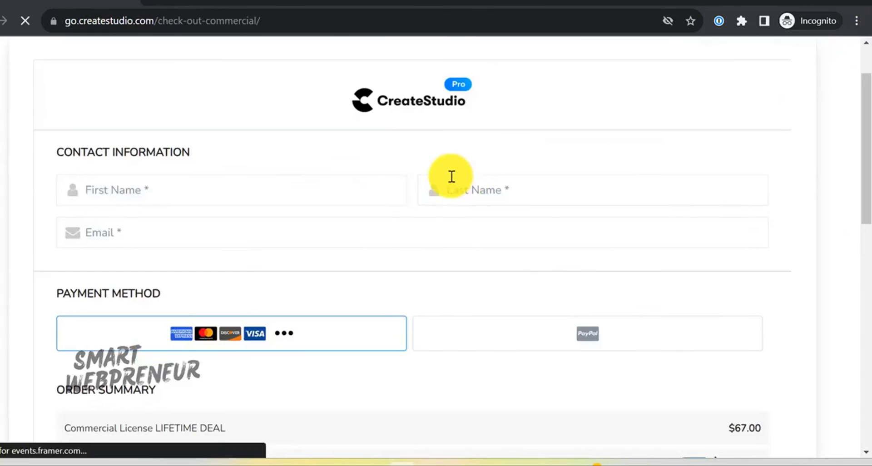
{"action": "scroll", "coordinate": [278, 191], "scroll_direction": "down", "scroll_amount": 2}
{"action": "scroll", "coordinate": [296, 189], "scroll_direction": "down", "scroll_amount": 3}
{"action": "scroll", "coordinate": [594, 242], "scroll_direction": "down", "scroll_amount": 1}
{"action": "scroll", "coordinate": [594, 241], "scroll_direction": "down", "scroll_amount": 1}
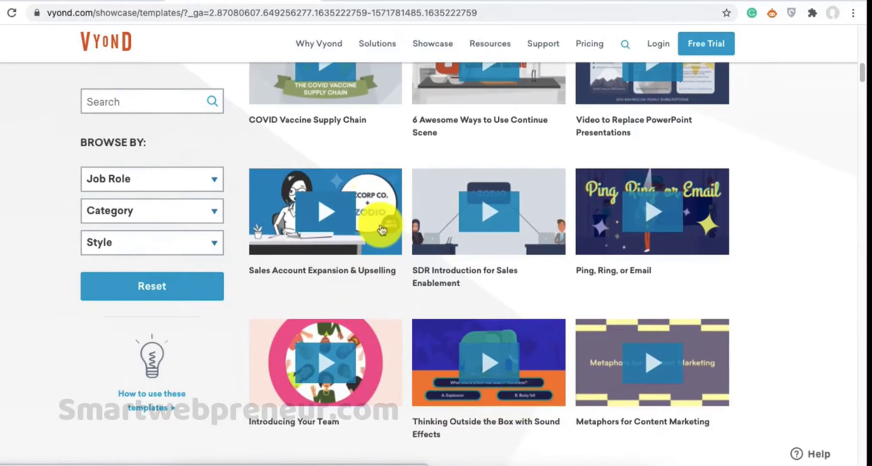
- Preview the Sales Account Expansion & Upselling template from Vyond's showcase
{"action": "scroll", "coordinate": [377, 253], "scroll_direction": "down", "scroll_amount": 1}
{"action": "left_click", "coordinate": [374, 200]}
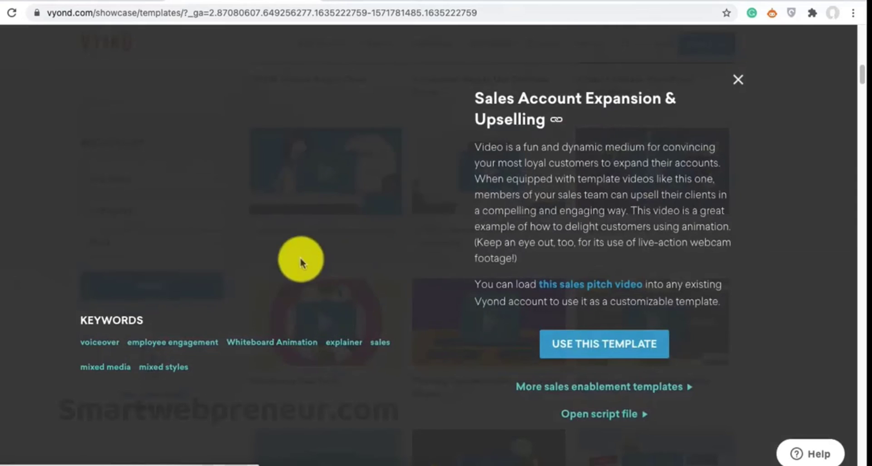